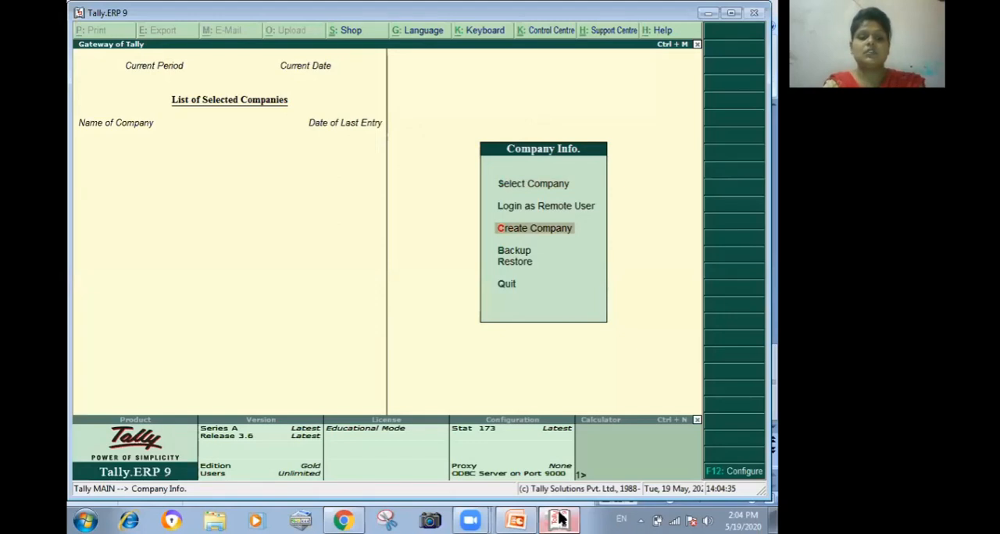
- Create a company named D, keeping the default company details
type("D")
key("Return")
key("Return")
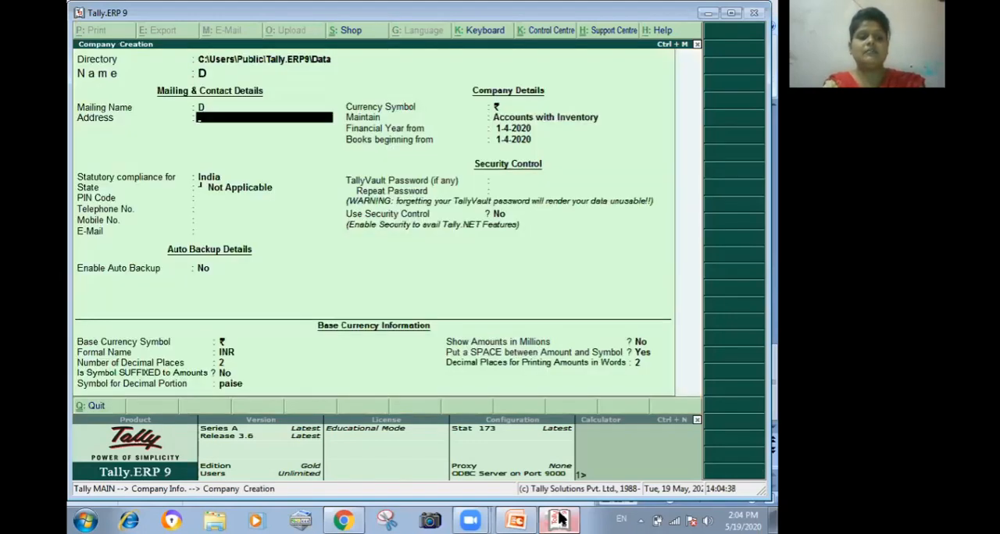
key("ctrl+a")
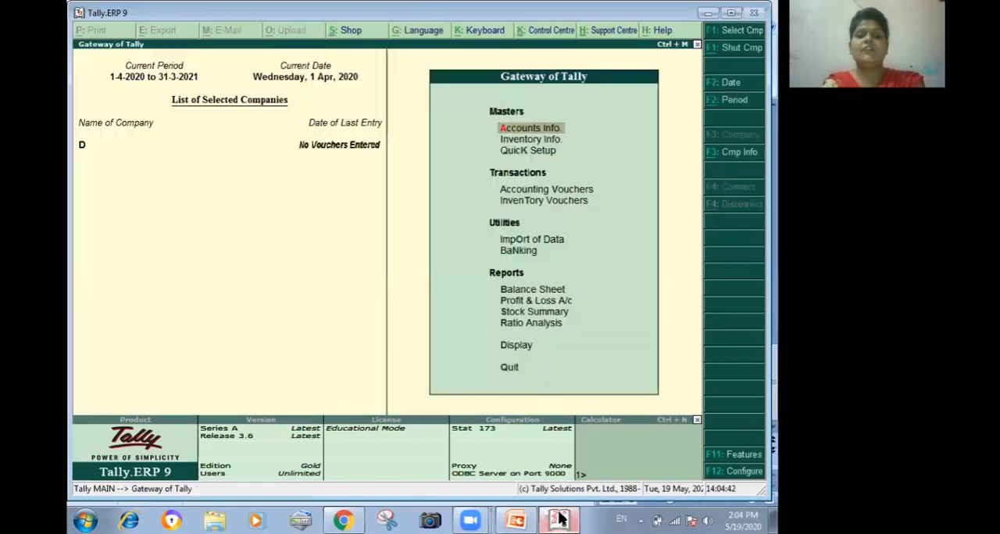
- Enable bill-wise details for non-trading accounts in company D's accounting features and save the settings
key("F11")
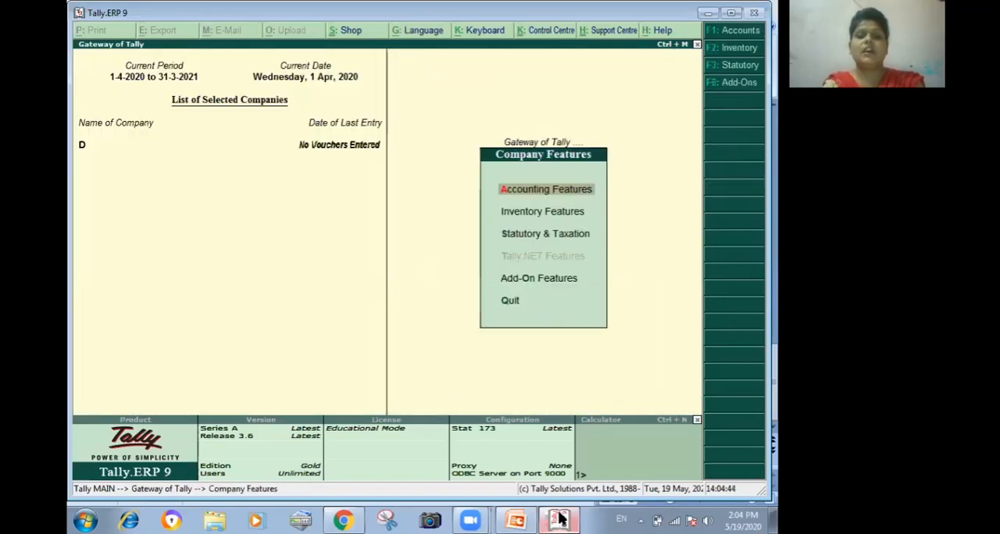
key("Return")
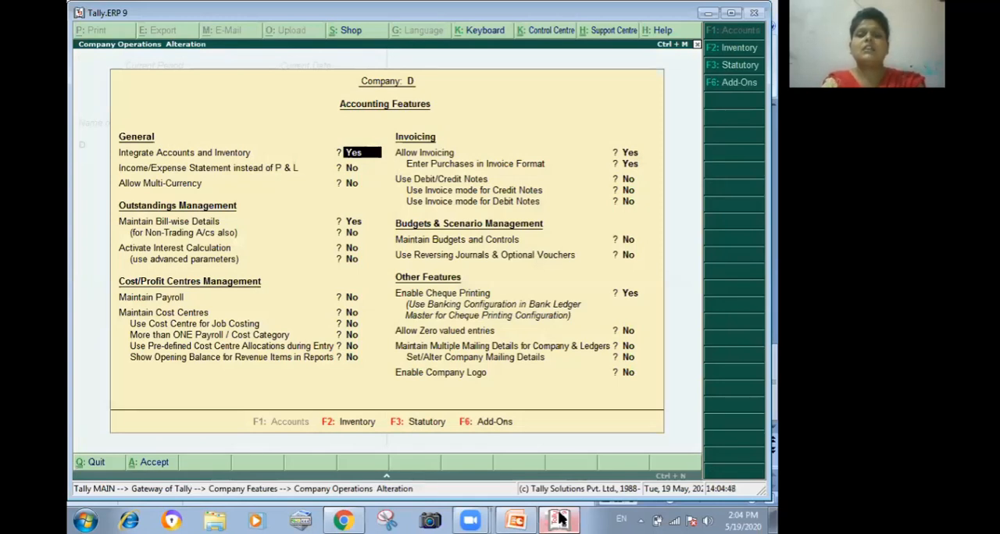
key("Return")
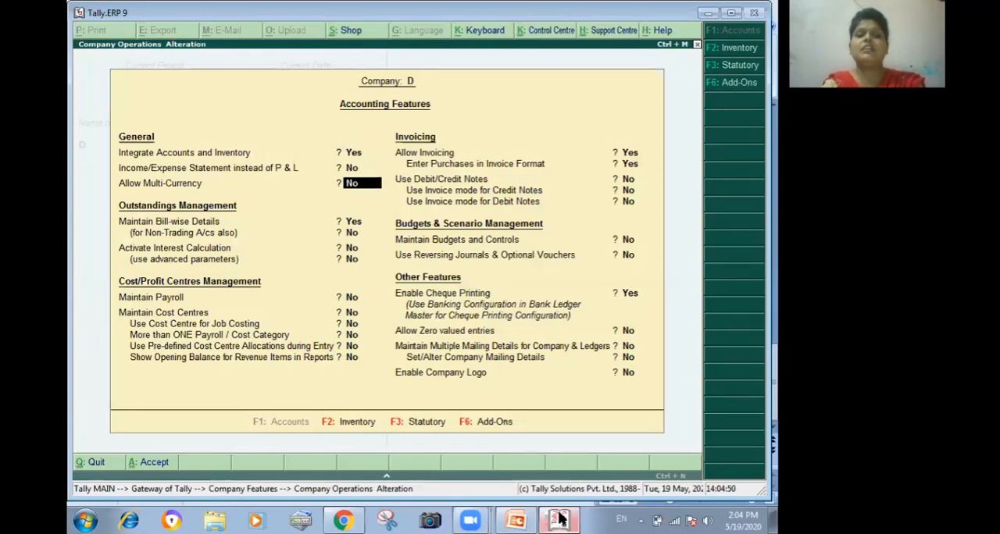
key("Return")
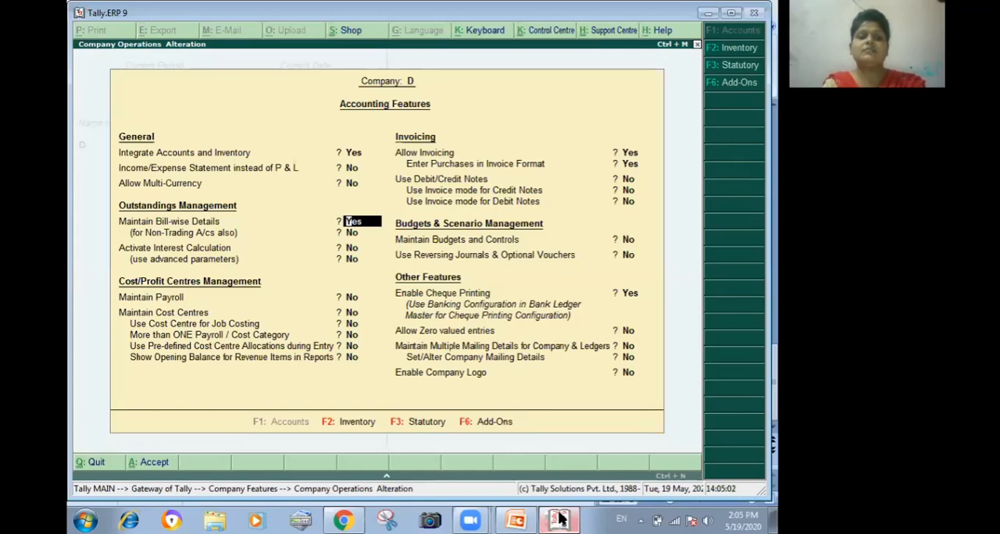
key("Return")
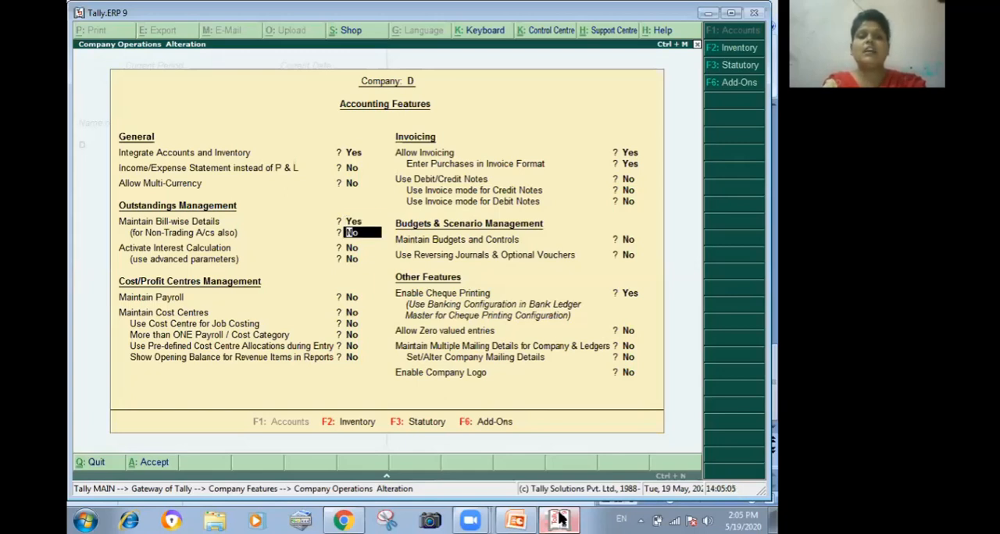
type("y")
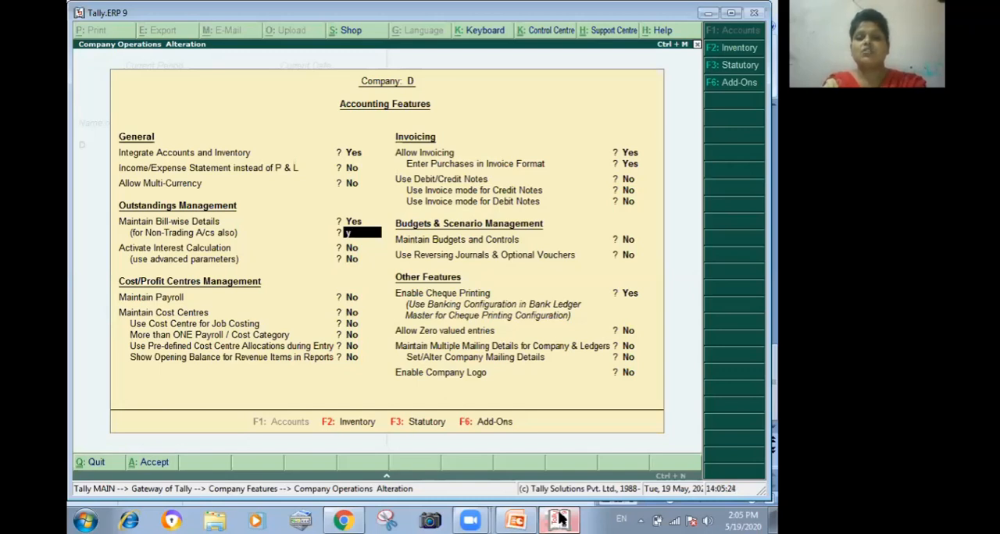
key("Return")
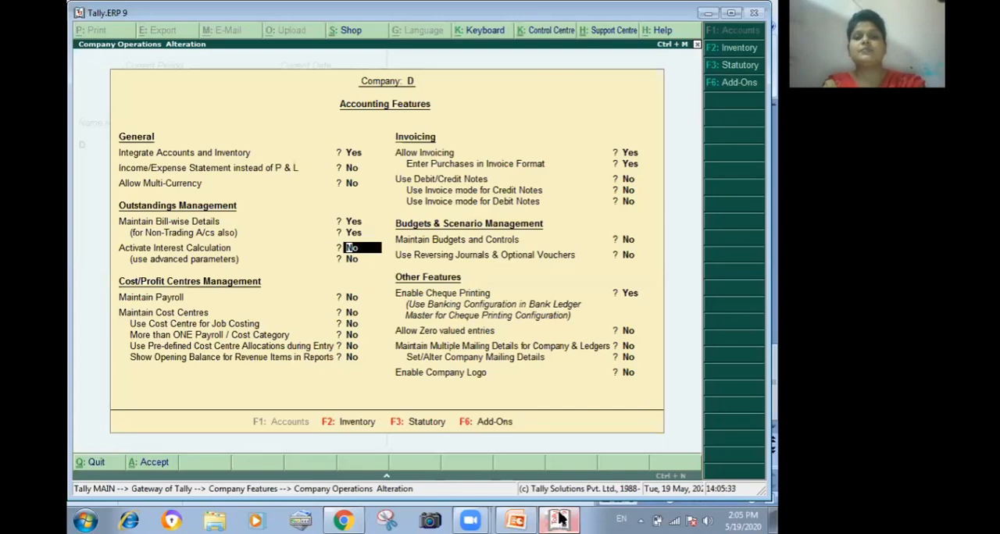
key("ctrl+a")
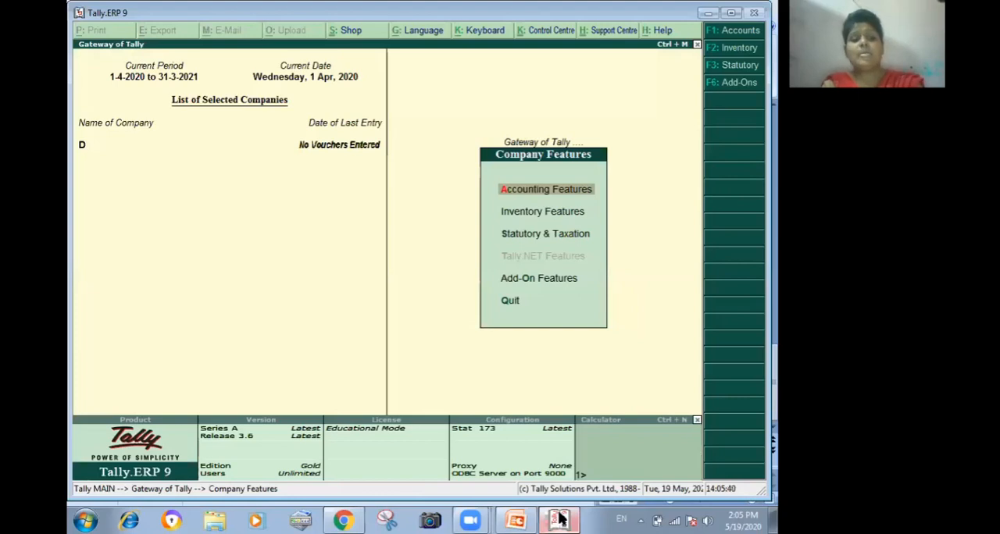
key("Escape")
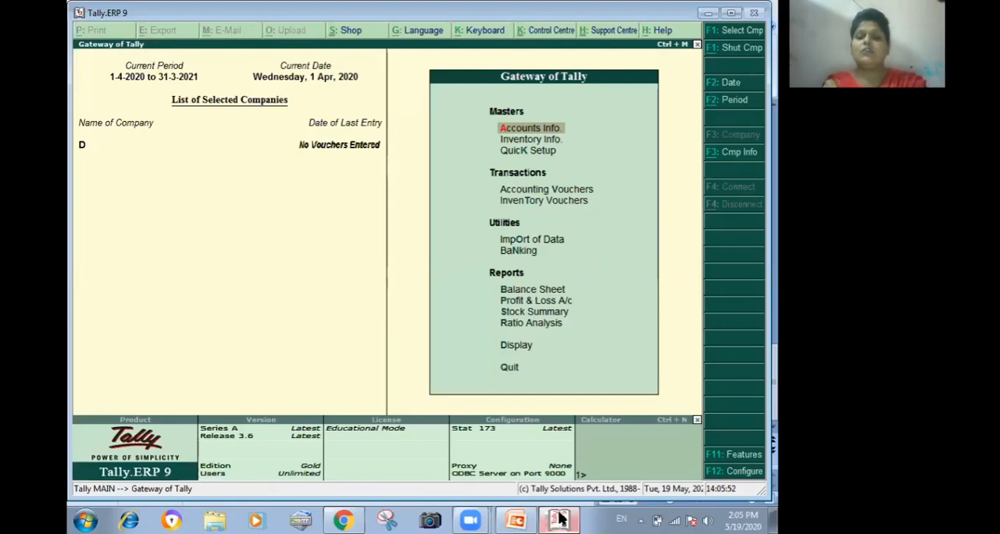
- Begin a new ledger named Staff Loan and place it under the Loans & Advances (Asset) group
key("Return")
key("Down")
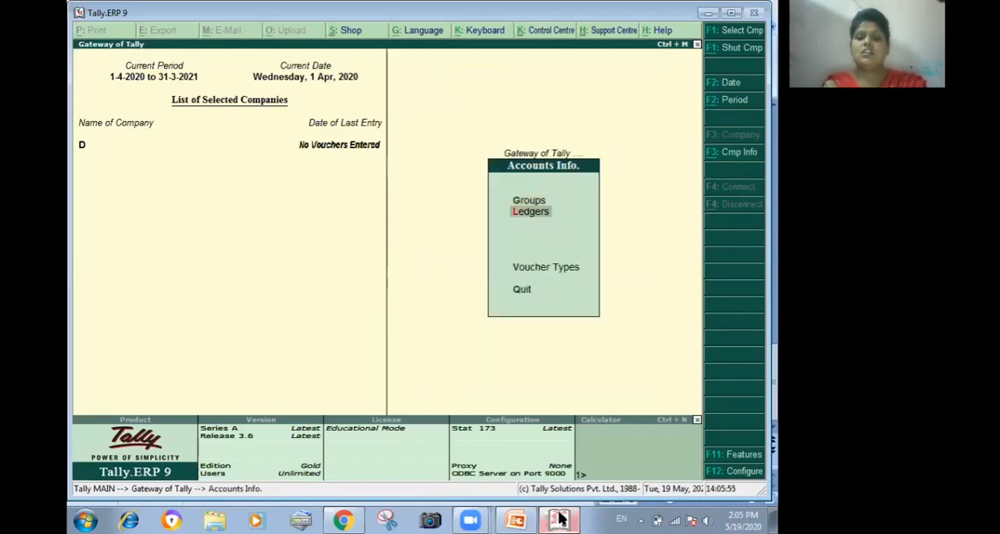
key("Return")
key("Return")
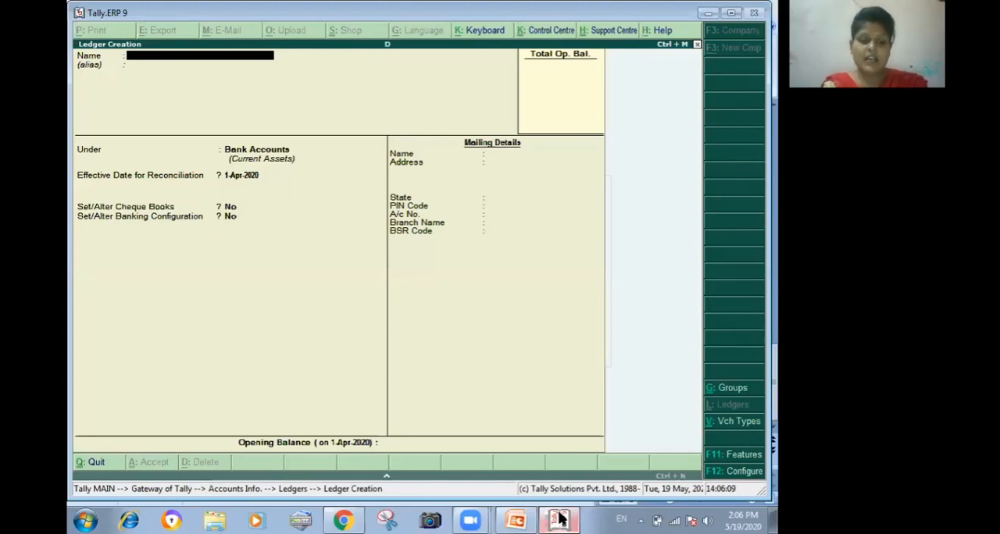
type("Staff Loan")
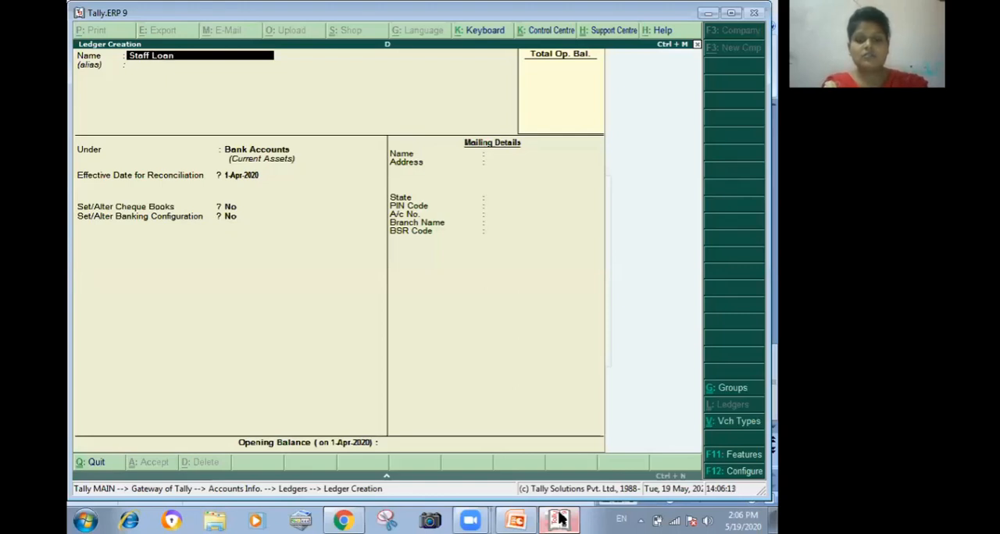
key("Return")
key("Return")
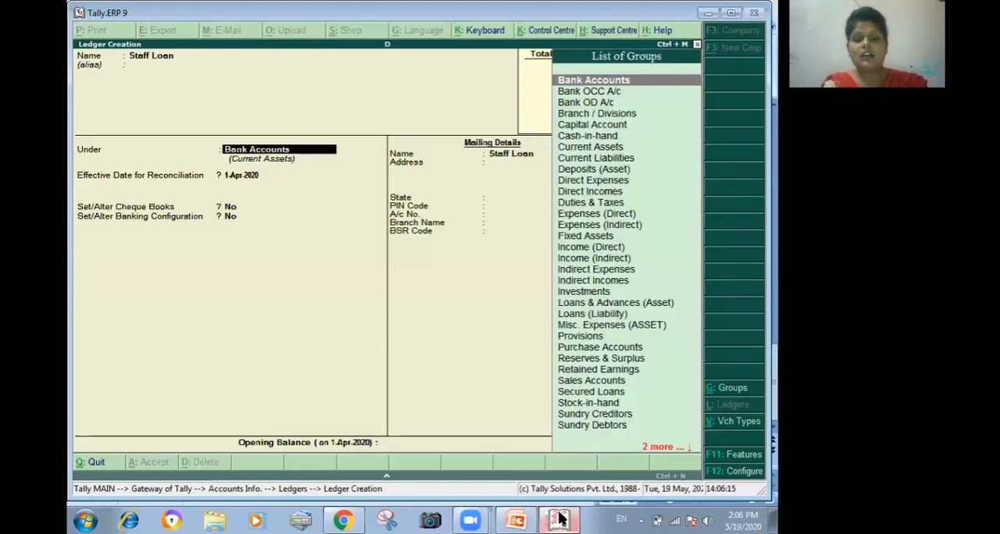
type("l")
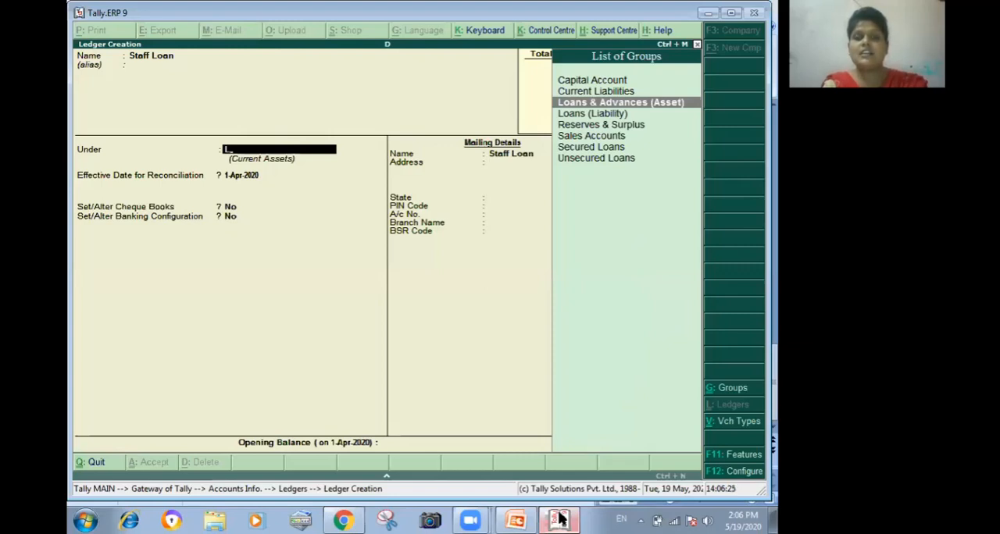
key("Return")
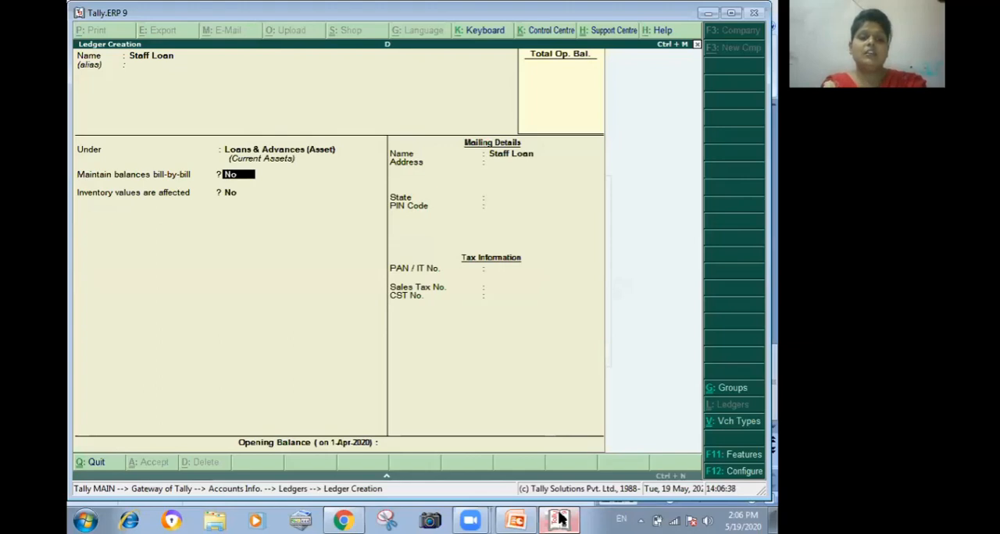
- Turn on bill-by-bill balances for the Staff Loan ledger, set its default credit period to 30 days, and save it
type("y")
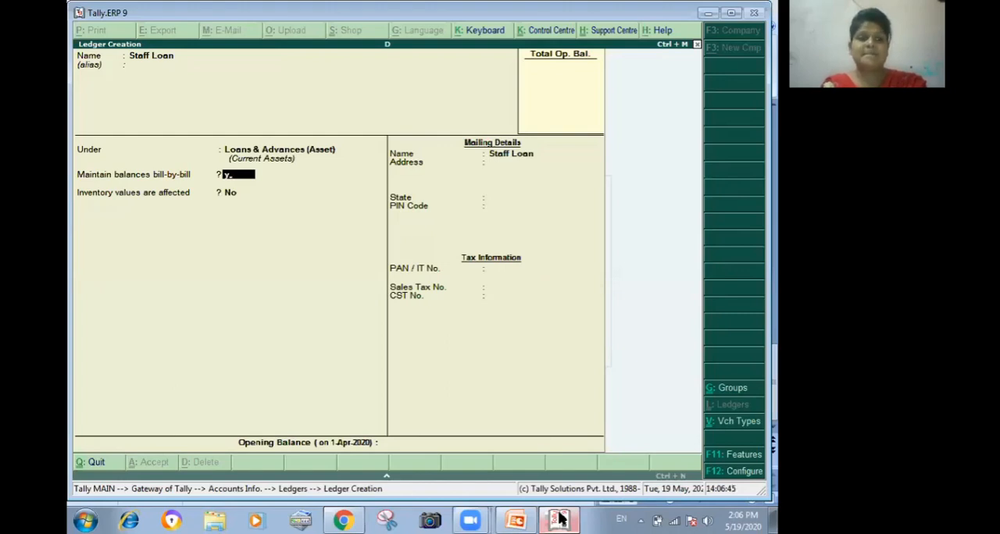
key("Return")
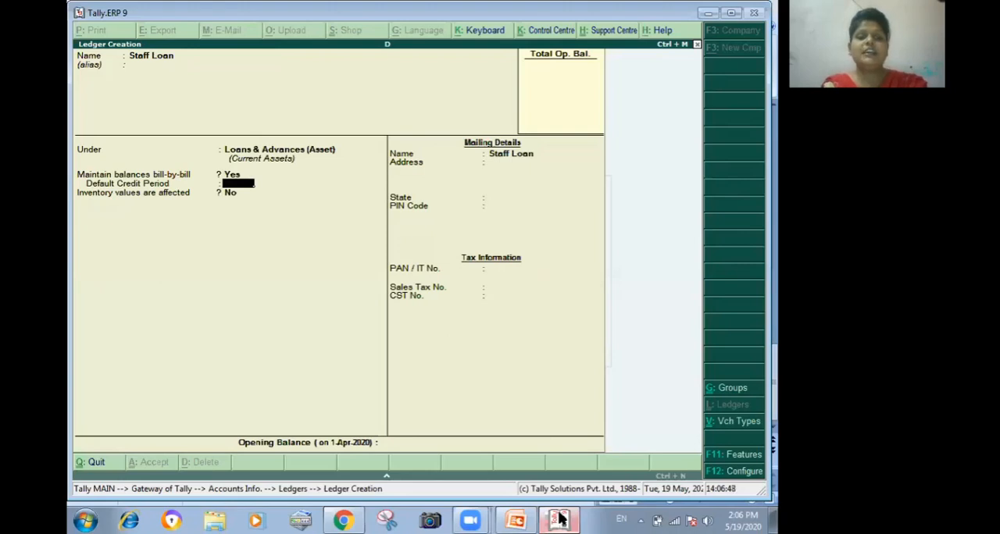
type("30")
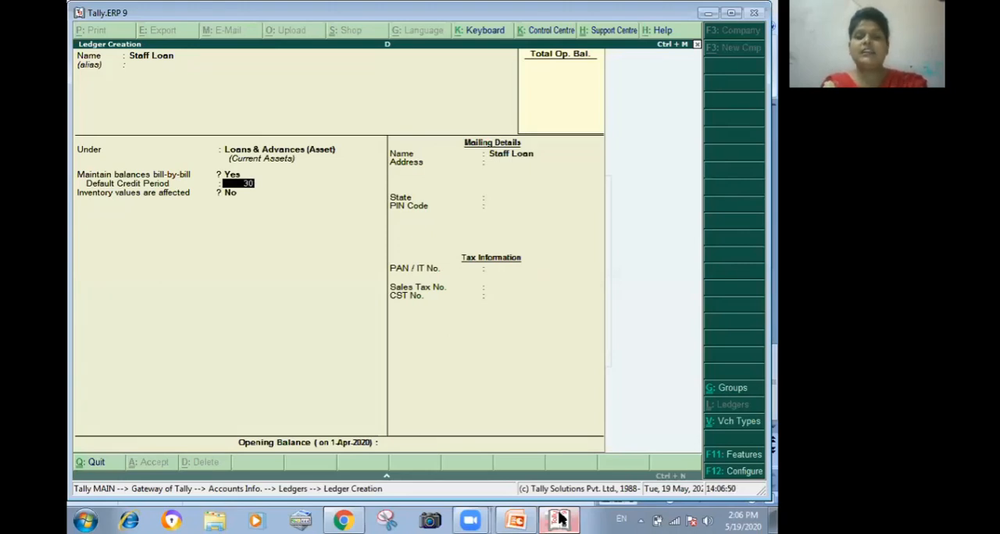
key("Return")
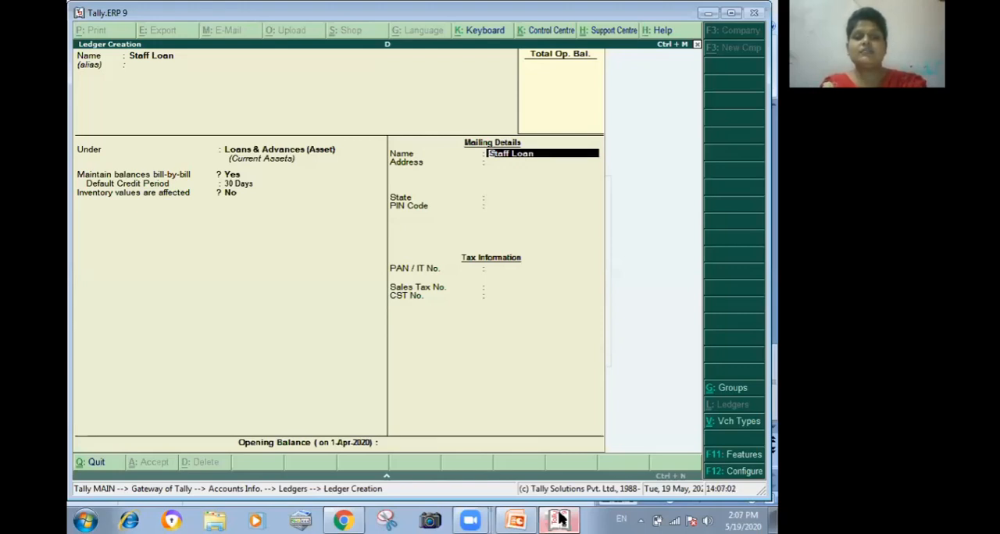
key("ctrl+a")
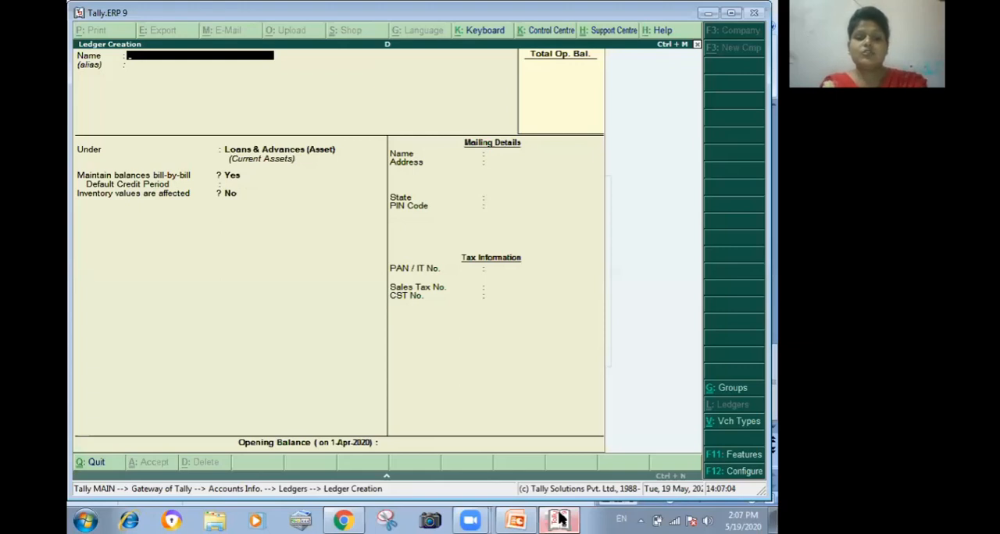
- Begin a new ledger named Interest on Staff Loan and place it under the Indirect Incomes group
type("In")
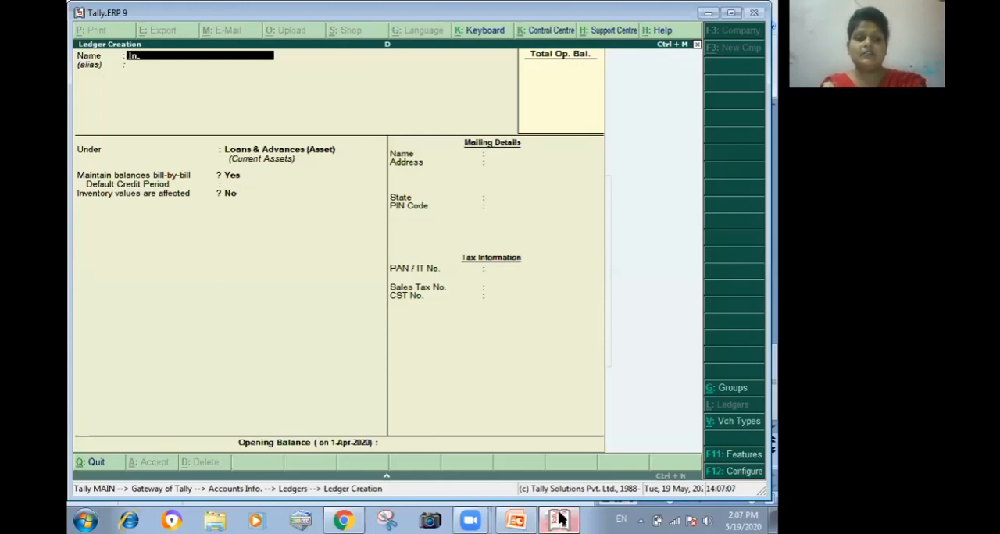
type("teres")
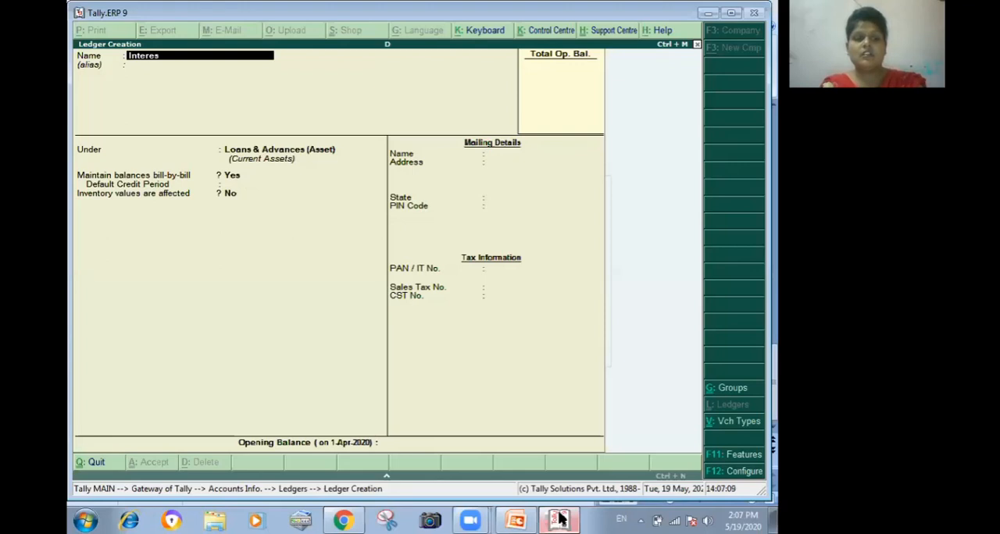
type("t")
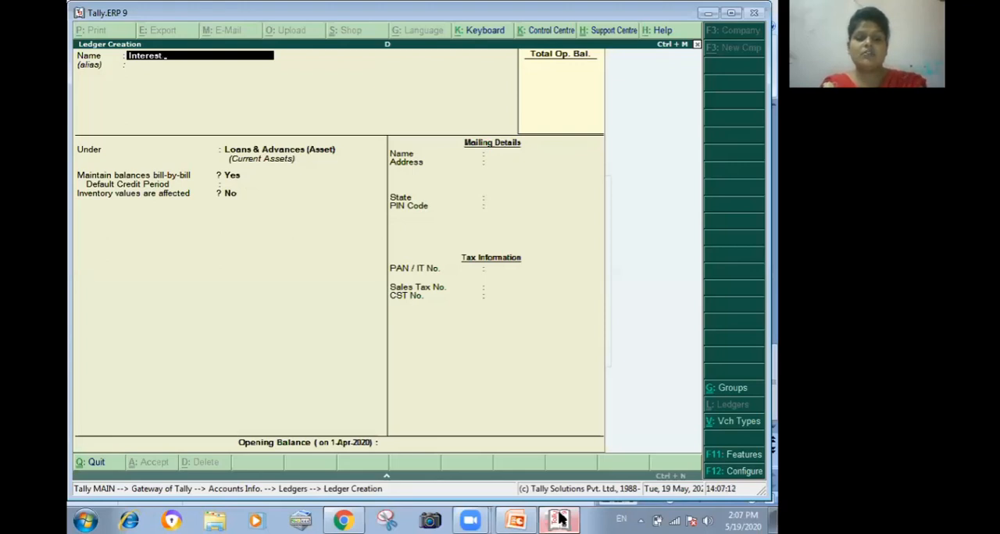
type(" on St")
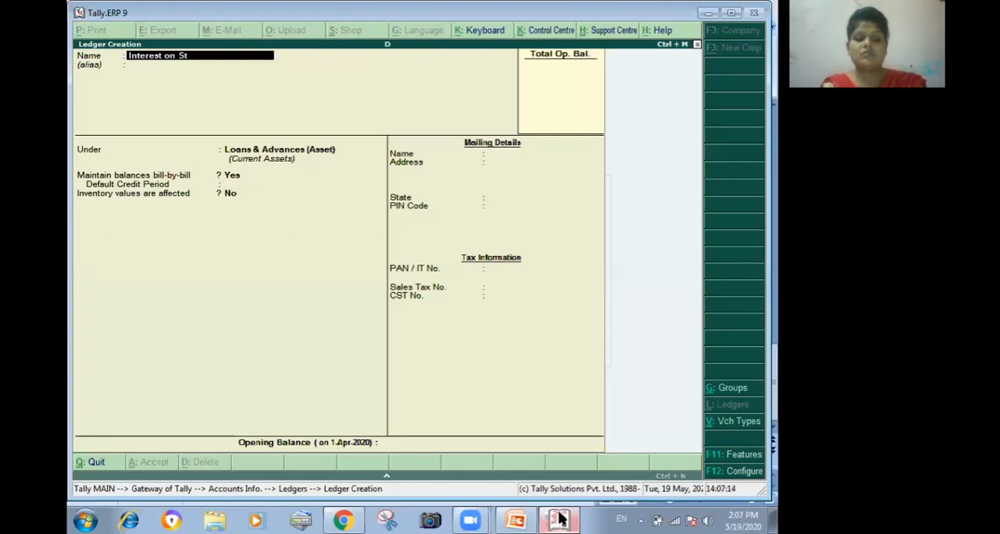
type("aff")
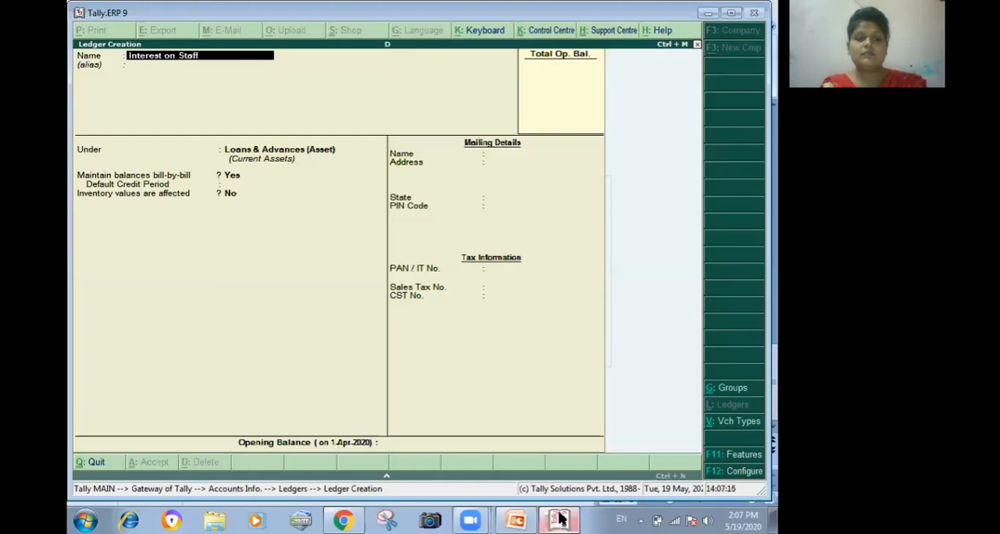
type(" Loan")
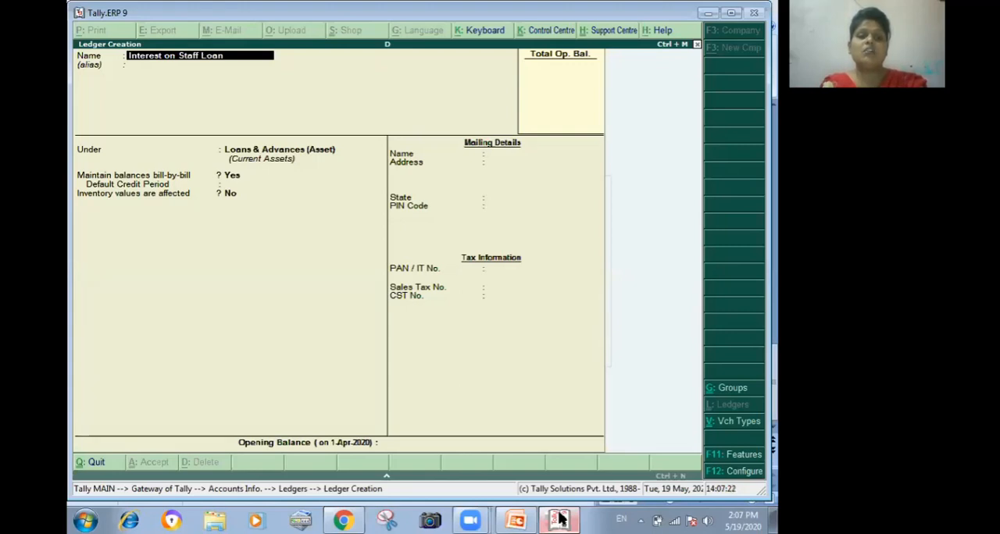
key("Return")
key("Return")
type("i")
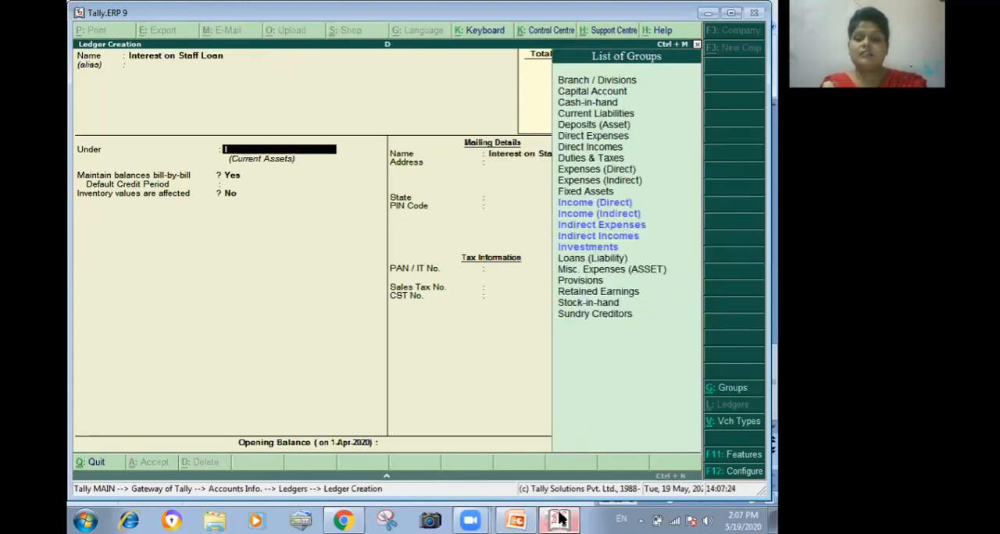
key("Down")
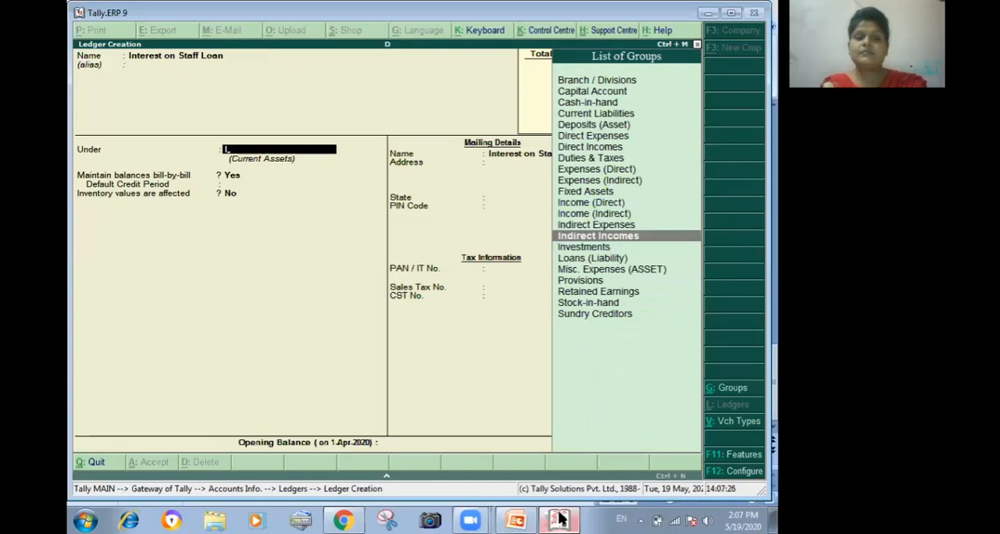
key("Return")
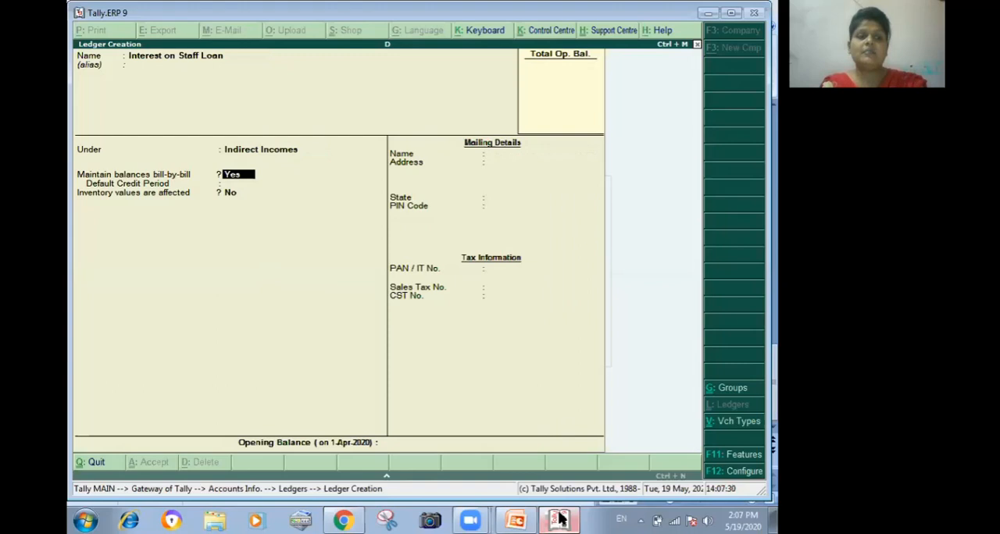
- Keep bill-by-bill balances on for the Interest on Staff Loan ledger, set a 30-day default credit period, and save it without an opening balance
key("Return")
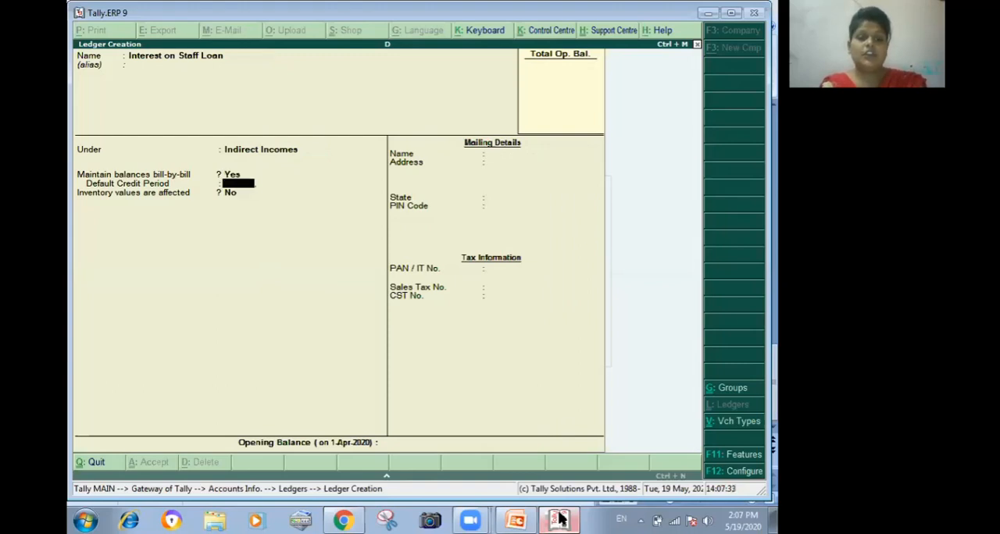
type("30")
key("Return")
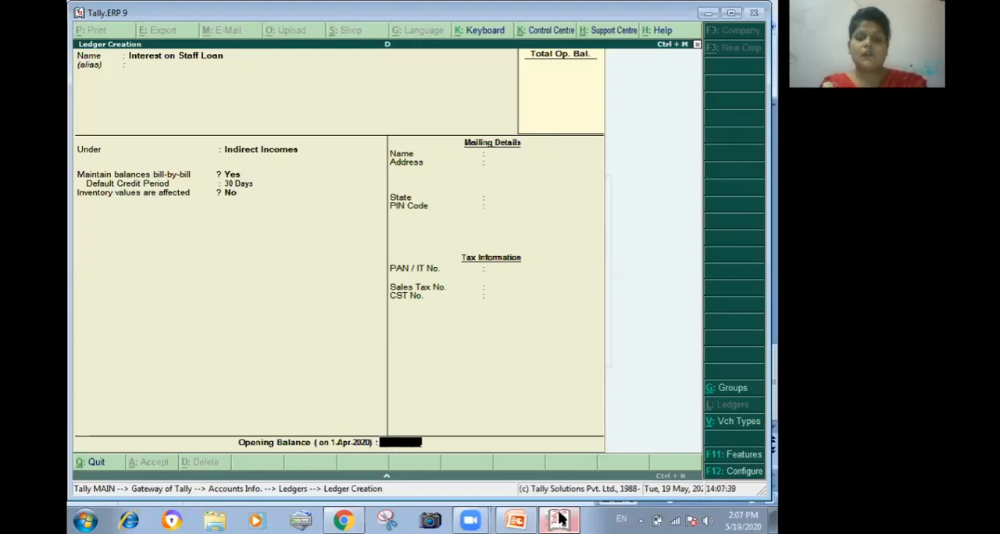
key("Return")
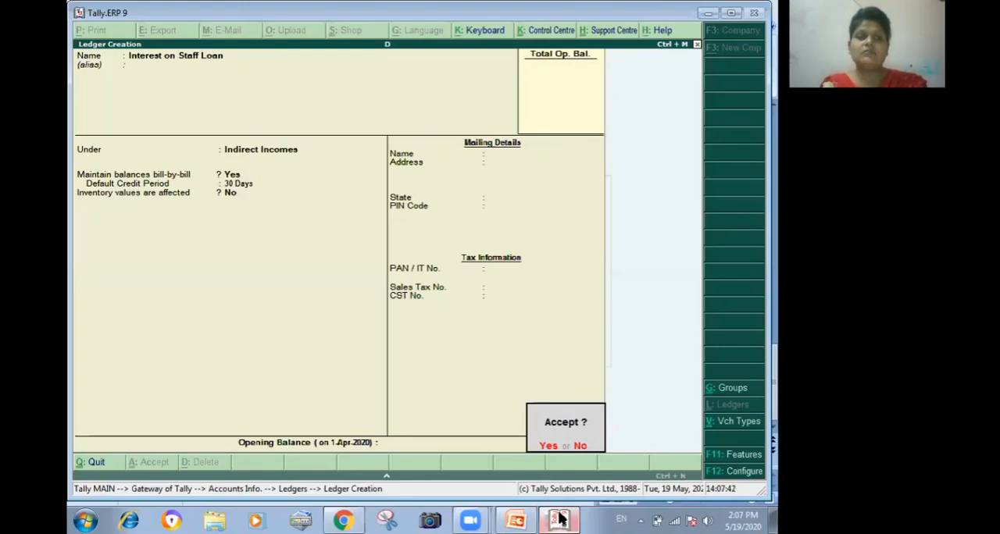
key("Return")
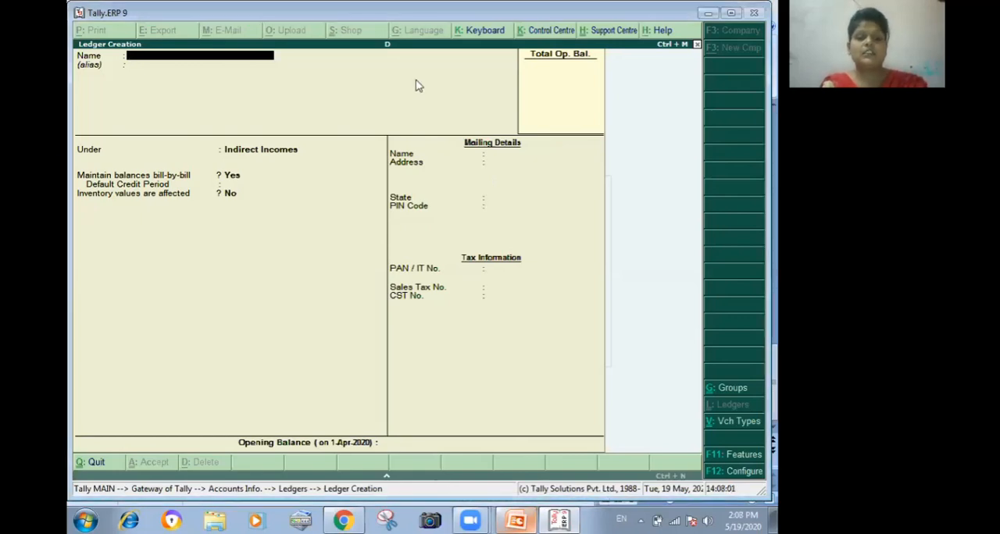
- Create a ledger named Sbi under the Bank Accounts group, save it, and return to the Gateway of Tally
type("Sb")
type("i")
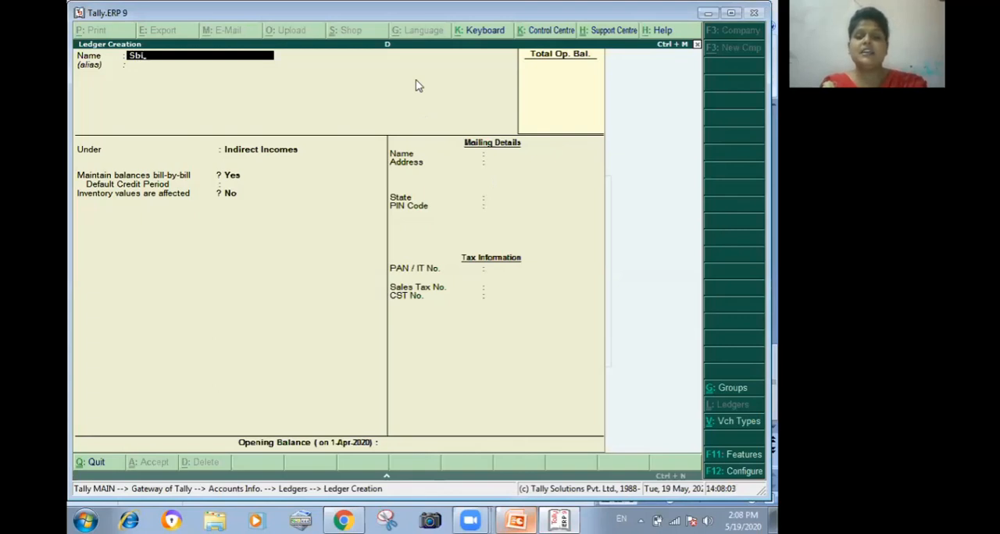
key("Return")
key("Return")
type("B")
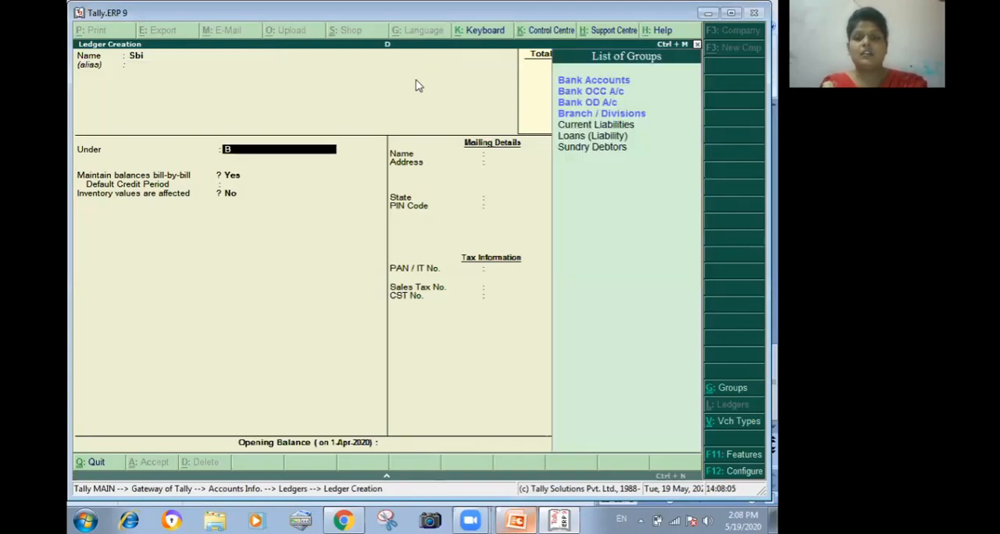
key("Return")
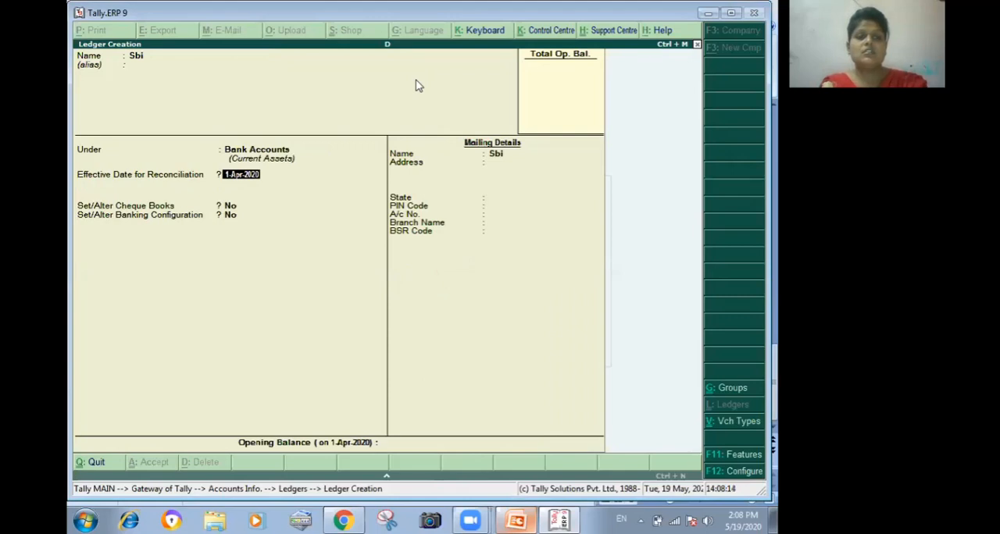
key("ctrl+a")
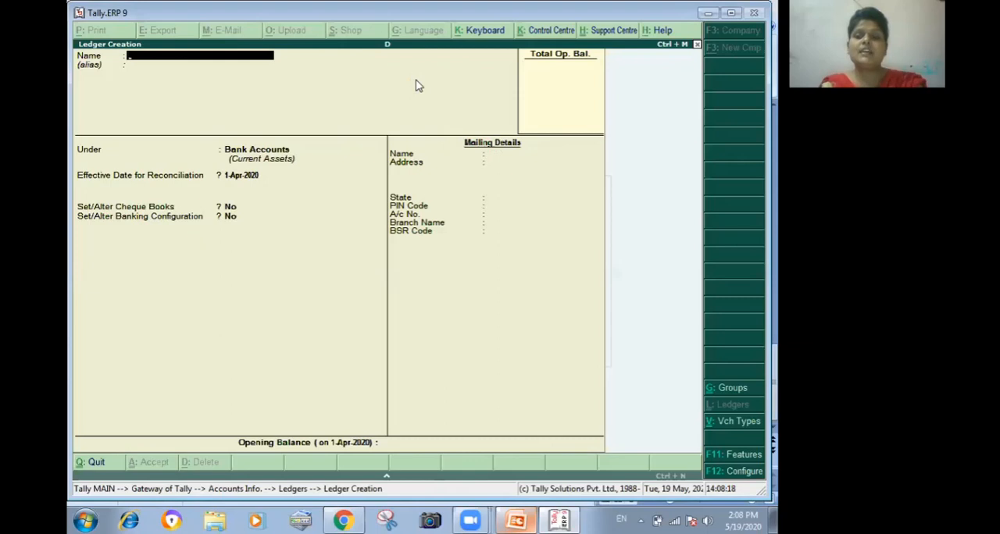
key("Escape")
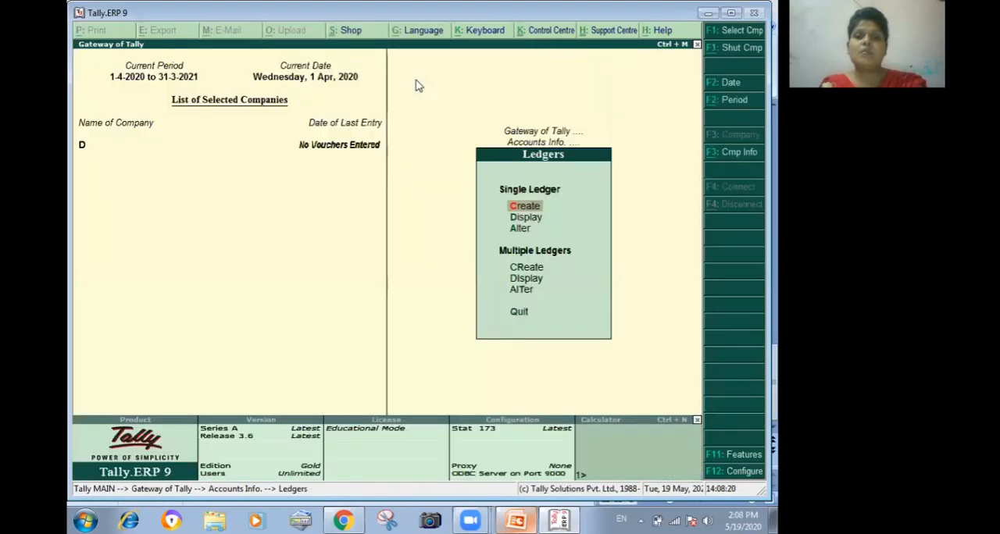
key("Escape")
key("Escape")
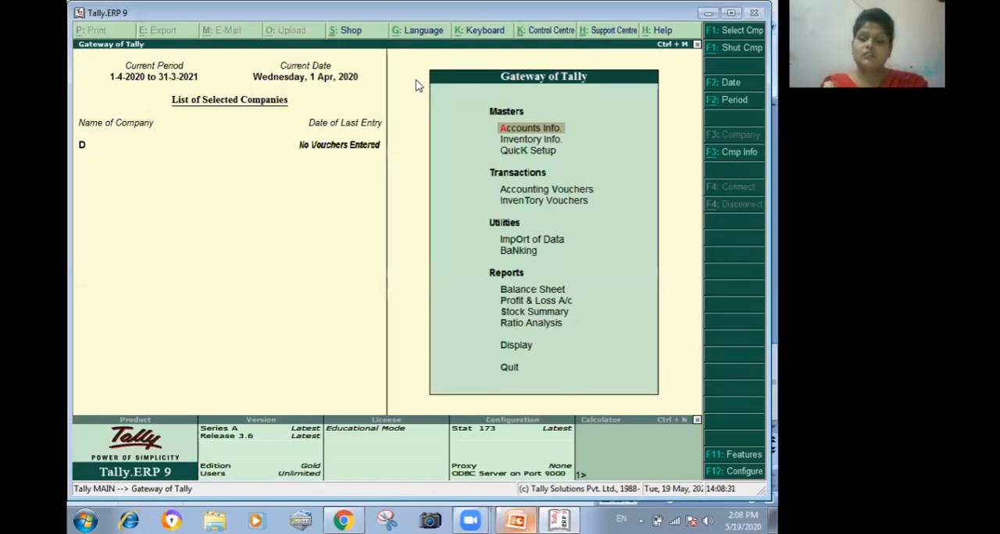
- Start a payment accounting voucher and choose Sbi as the account paid from
key("Down")
key("Down")
key("Down")
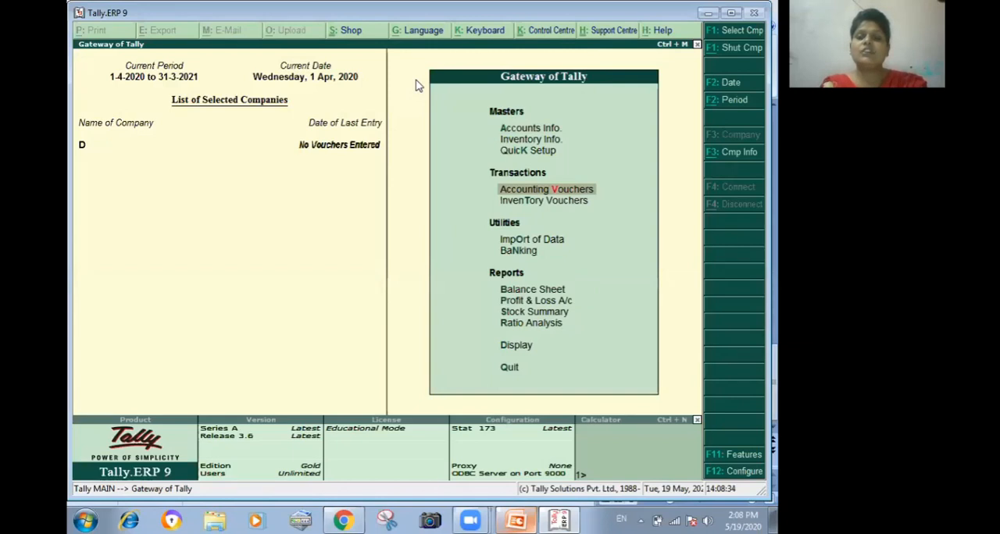
key("Return")
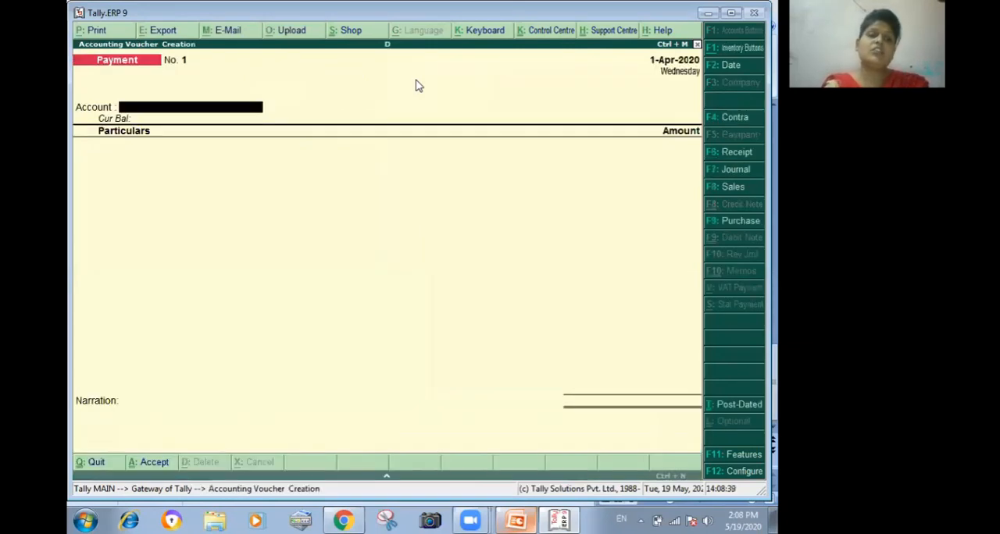
key("F7")
key("F5")
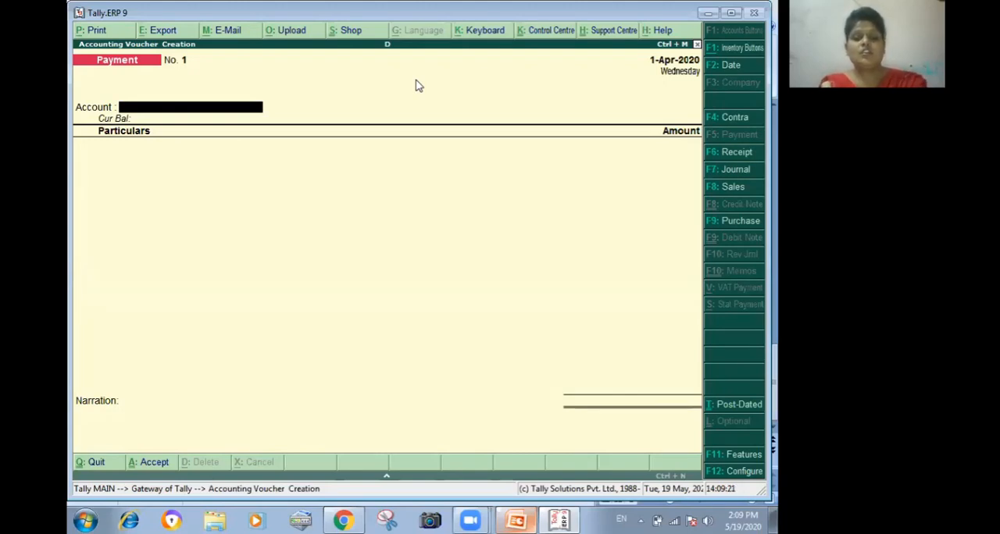
type("S")
key("Return")
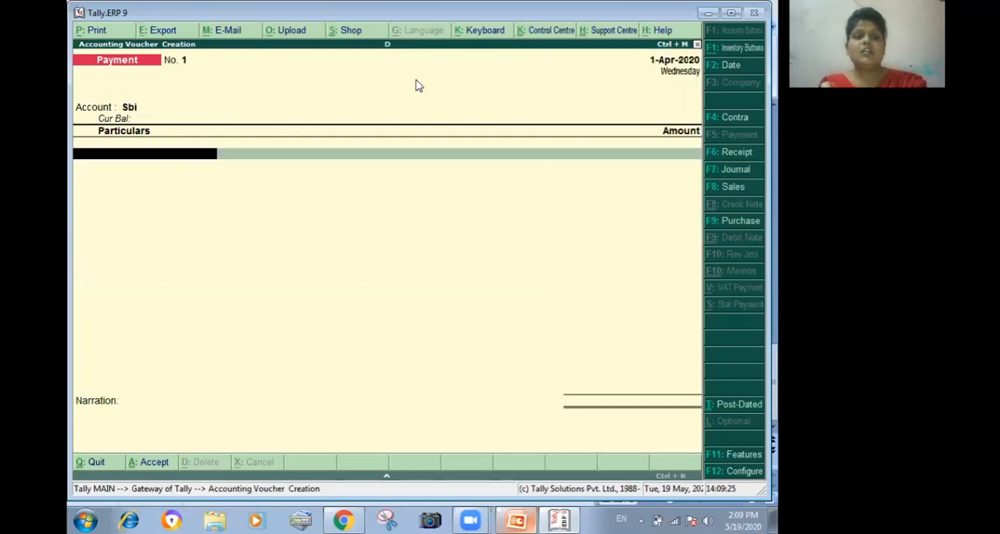
- Add Staff Loan to the payment voucher for 10,000, allocating the full amount On Account
type("S")
key("Return")
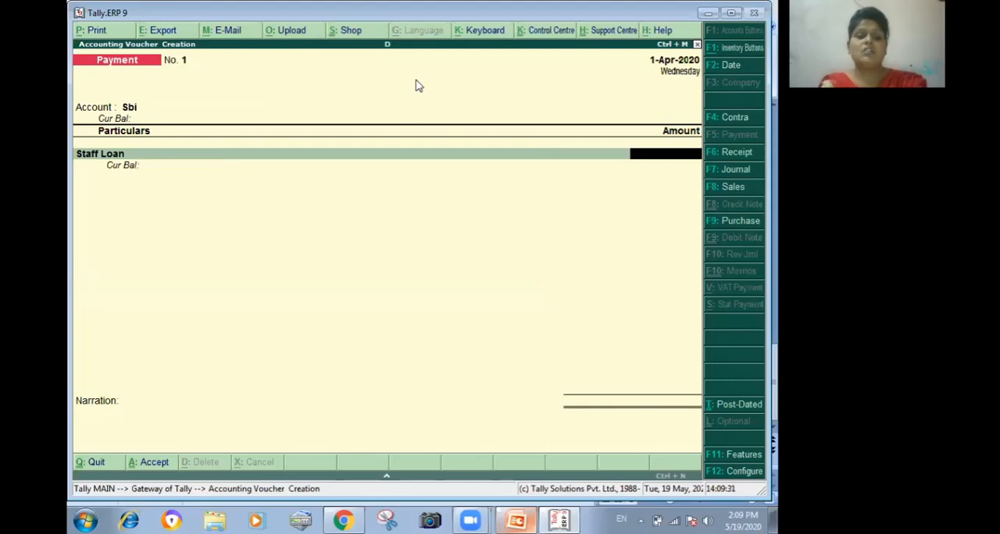
type("10000")
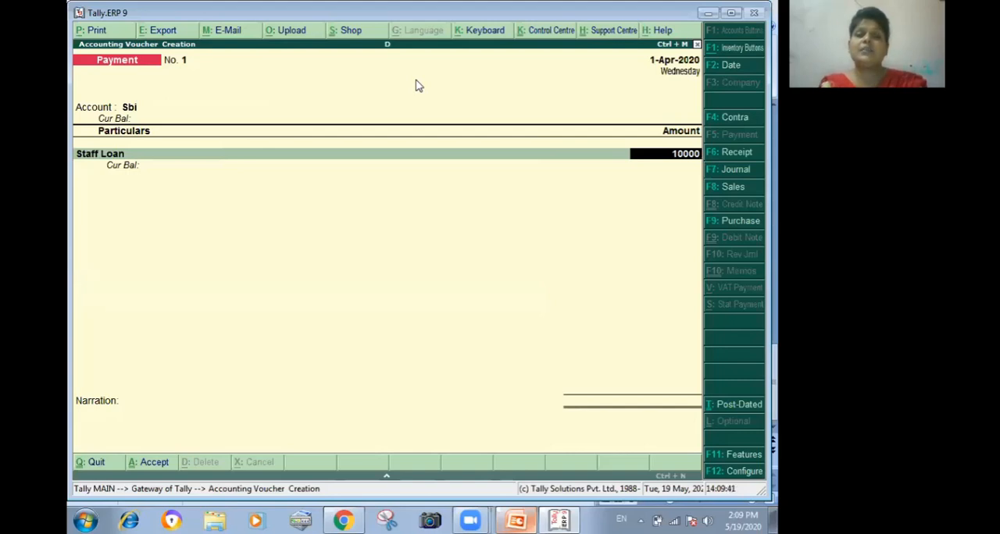
key("Return")
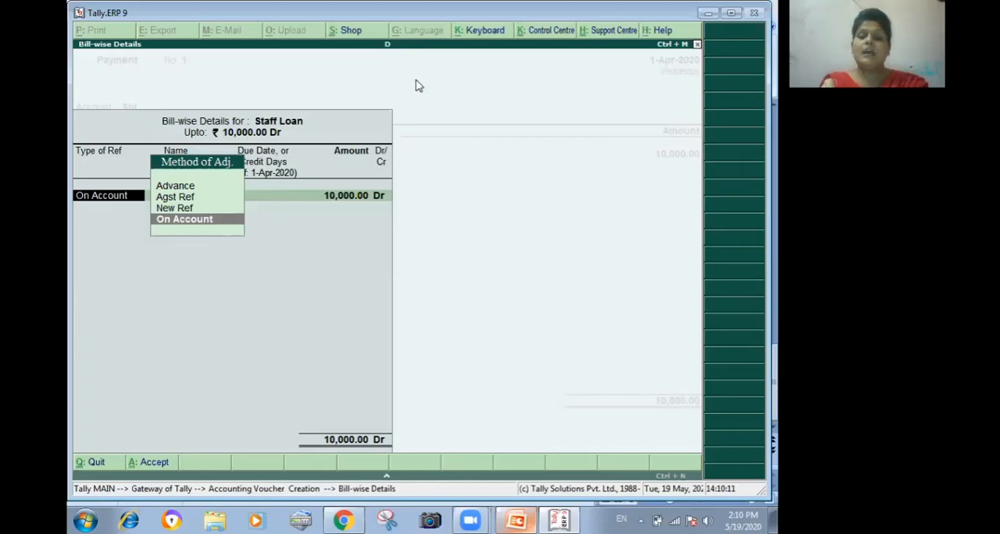
key("Return")
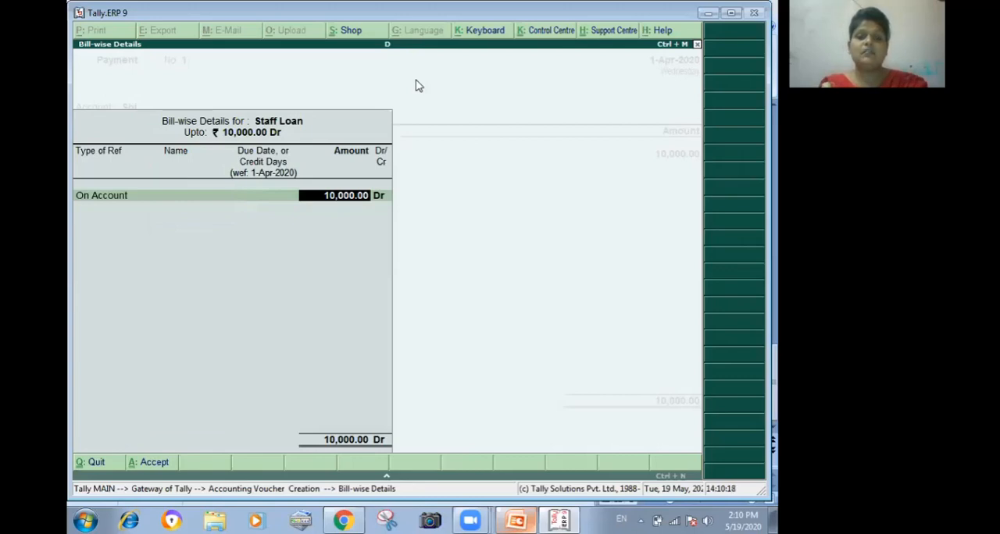
key("Return")
key("Return")
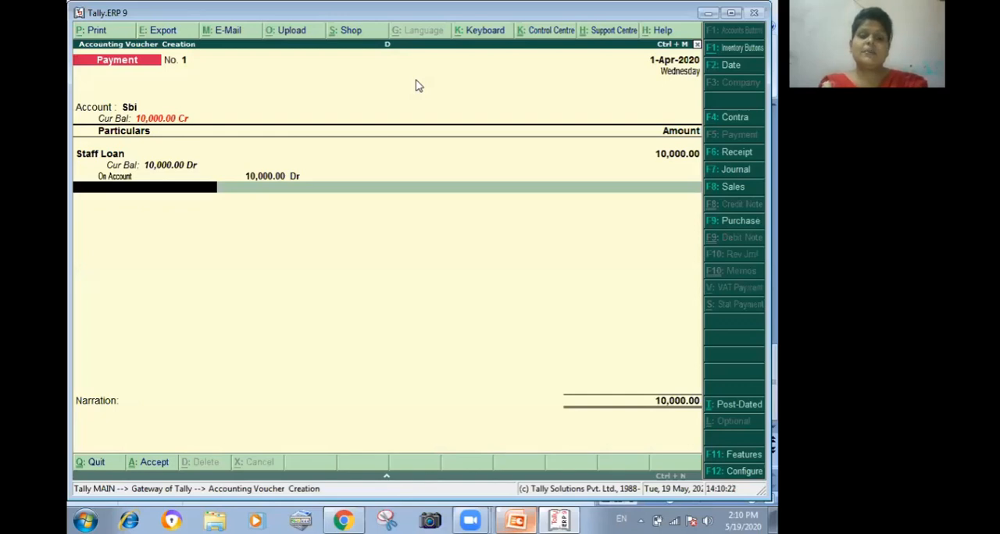
- Add Interest on Staff Loan for 9,000 with the full amount On Account, and save the payment voucher
type("i")
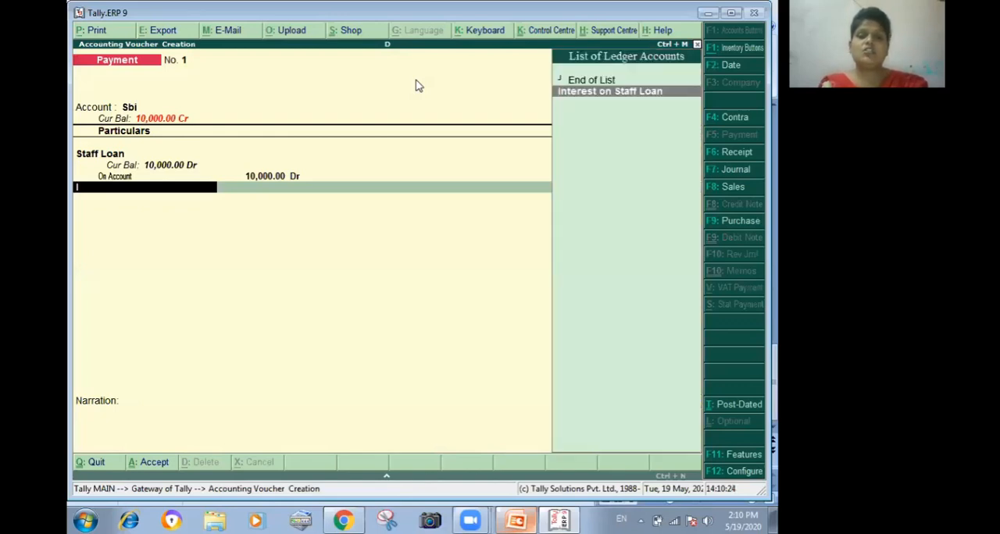
key("Return")
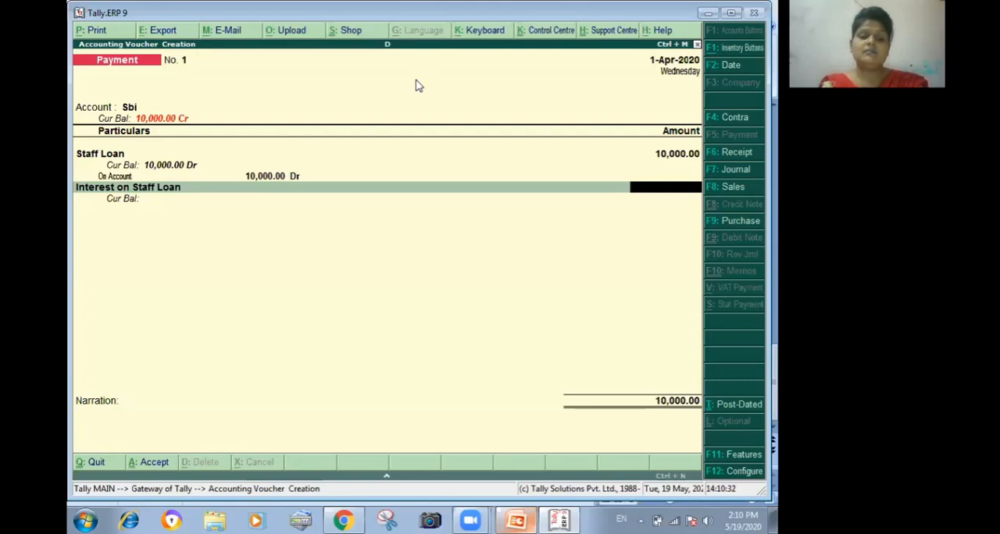
type("9000")
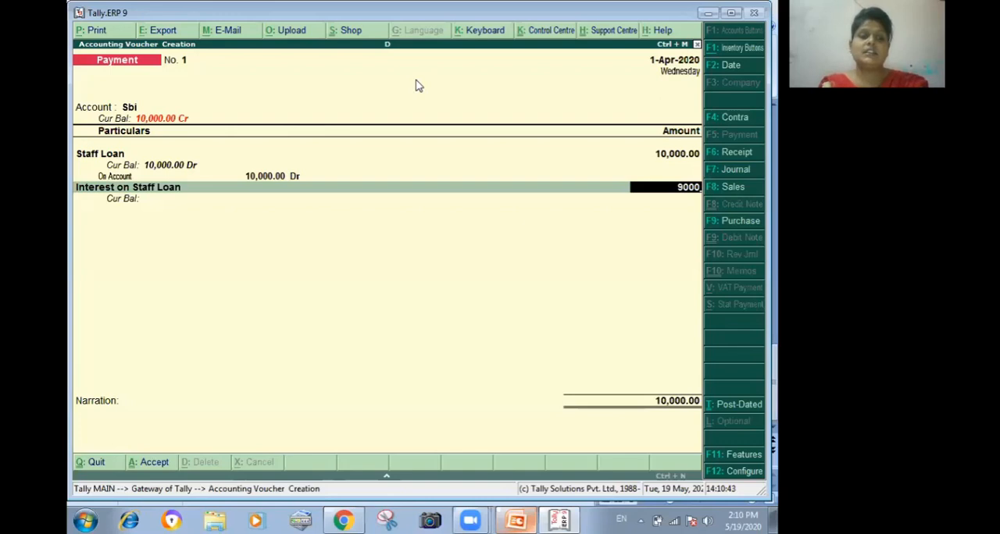
key("Return")
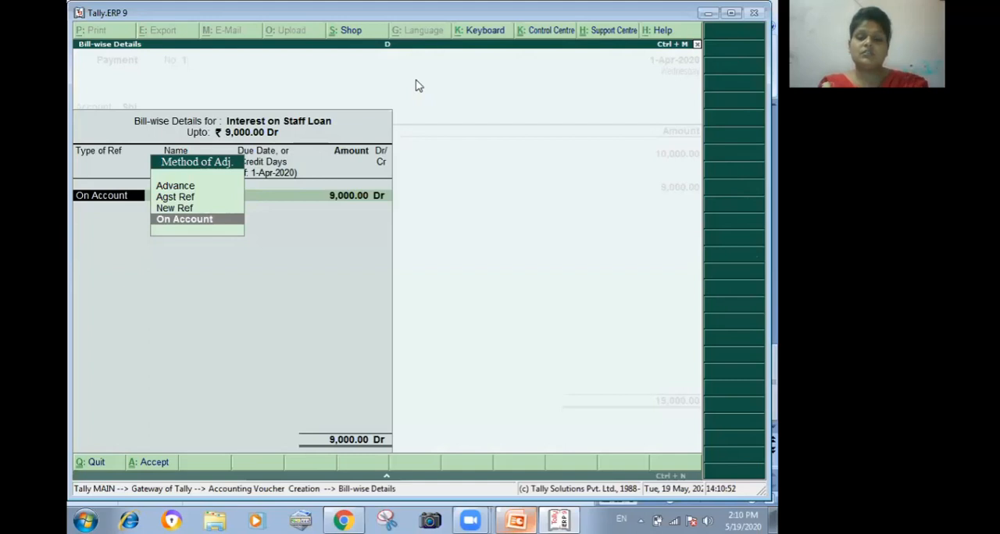
key("Return")
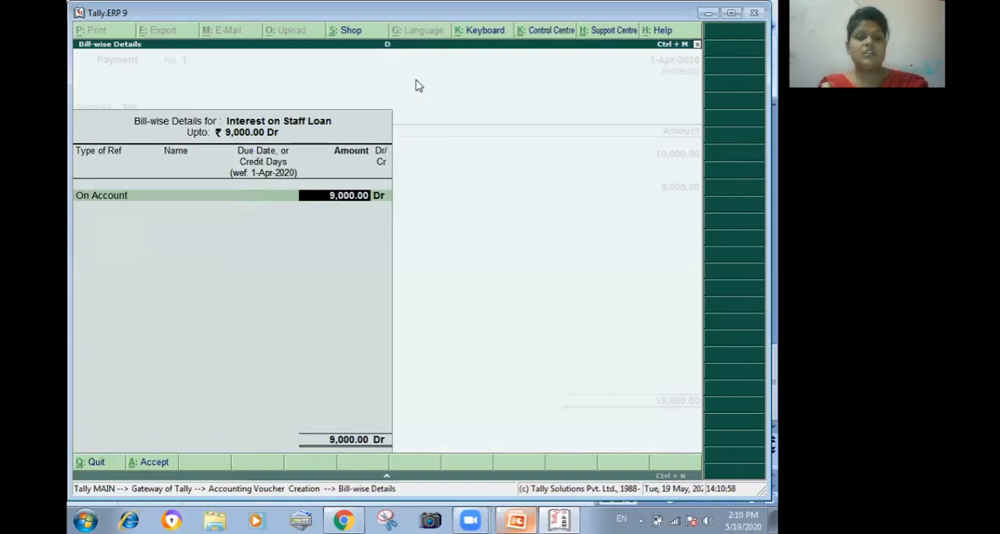
key("Return")
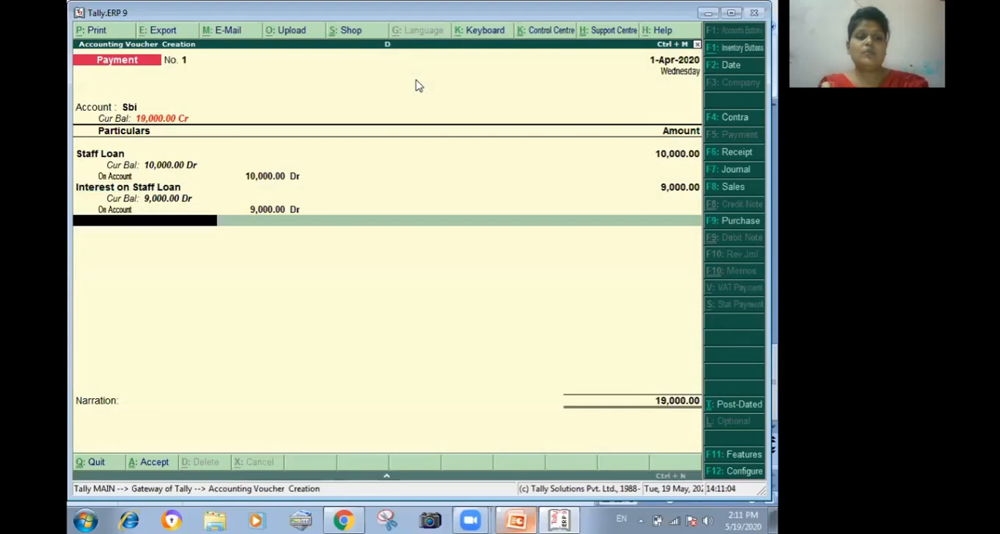
key("ctrl+a")
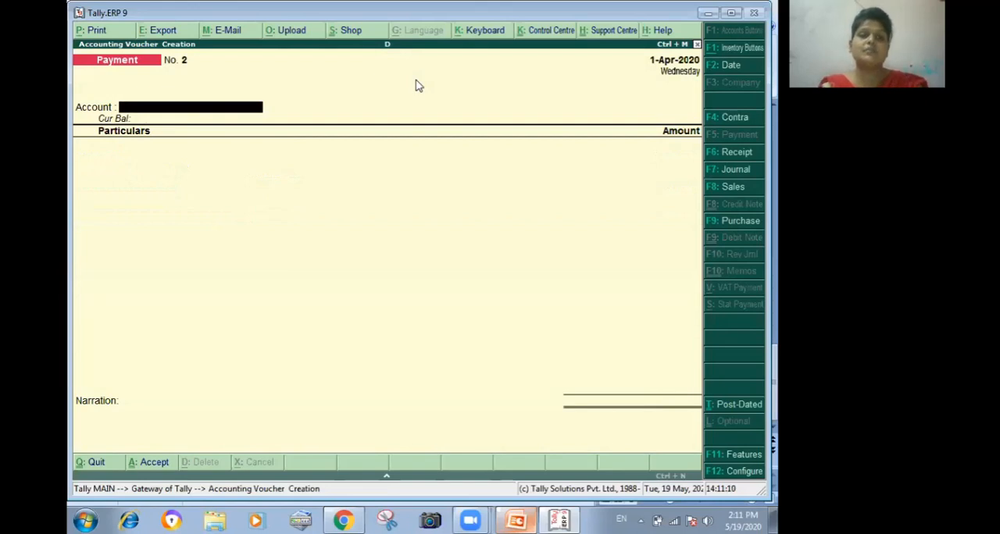
- Start a journal voucher and debit Staff Loan with 2,000
key("F7")
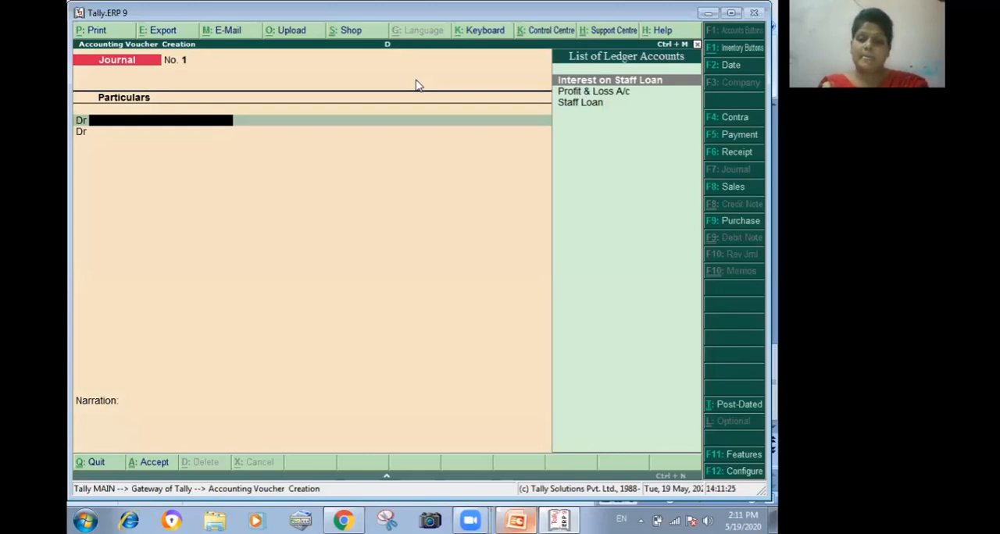
key("Down")
key("Down")
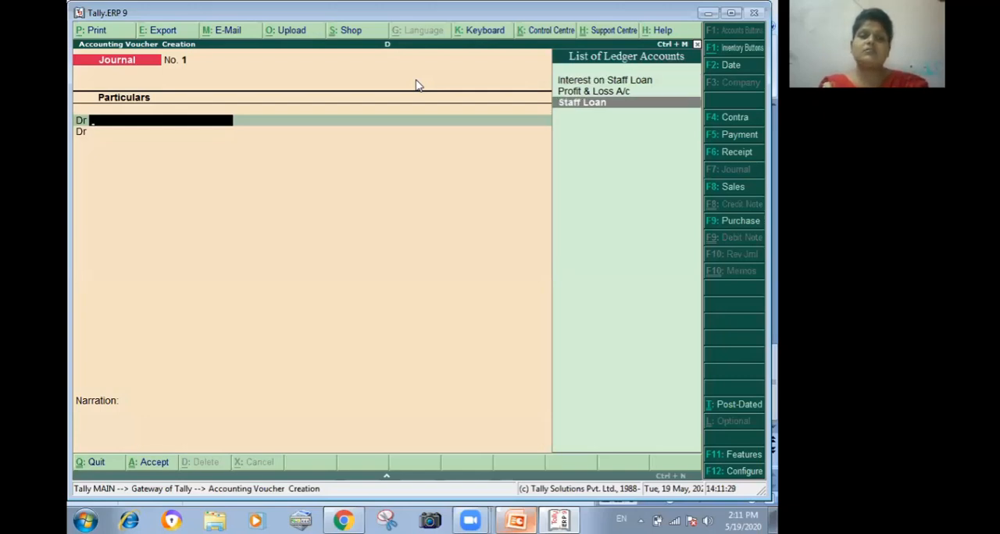
key("Return")
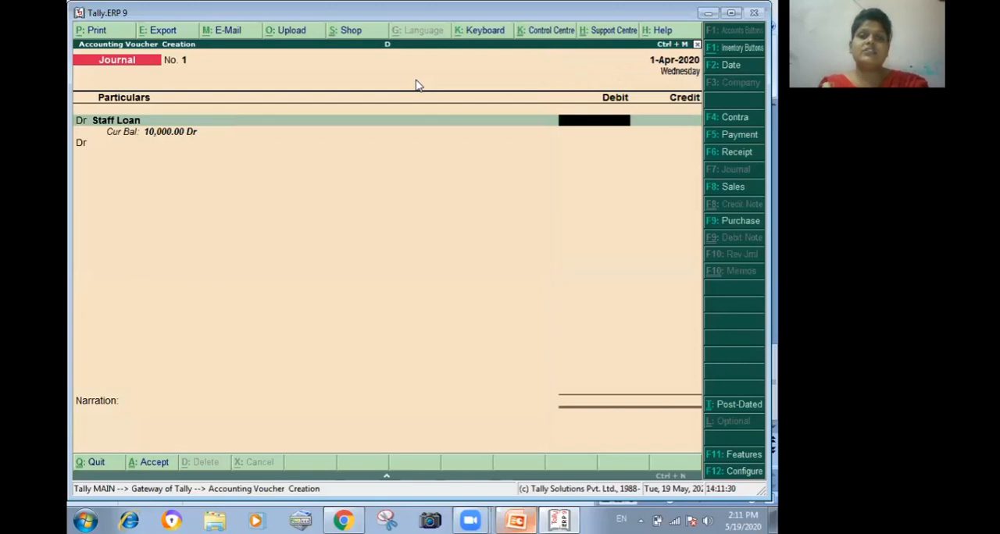
type("2000")
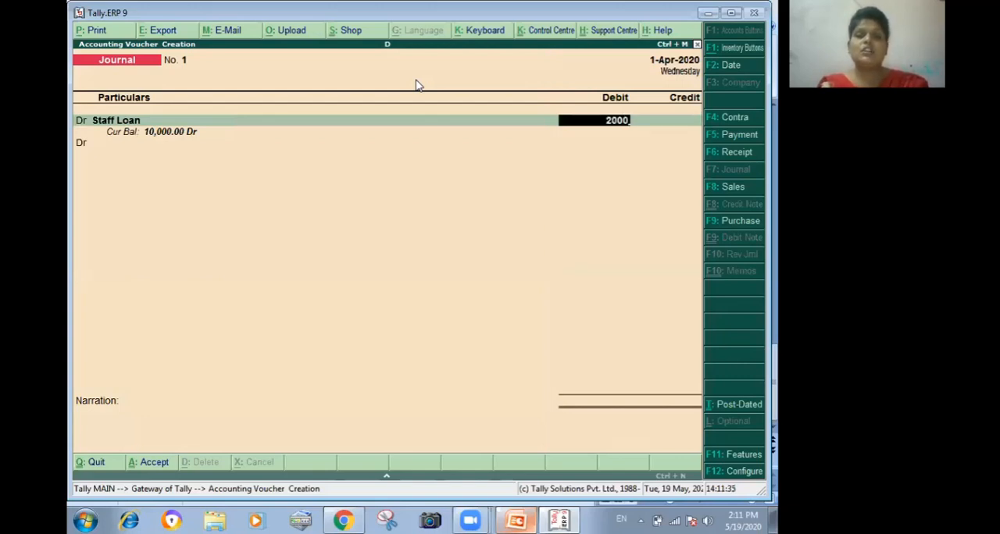
key("Return")
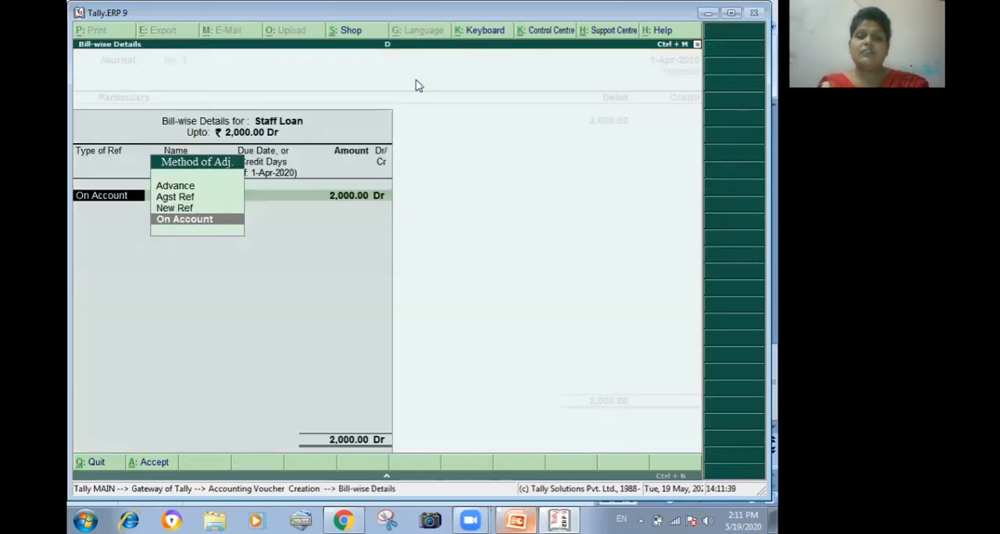
- Allocate the Staff Loan debit to New Ref 1 with 30 credit days for the full 2,000
key("Up")
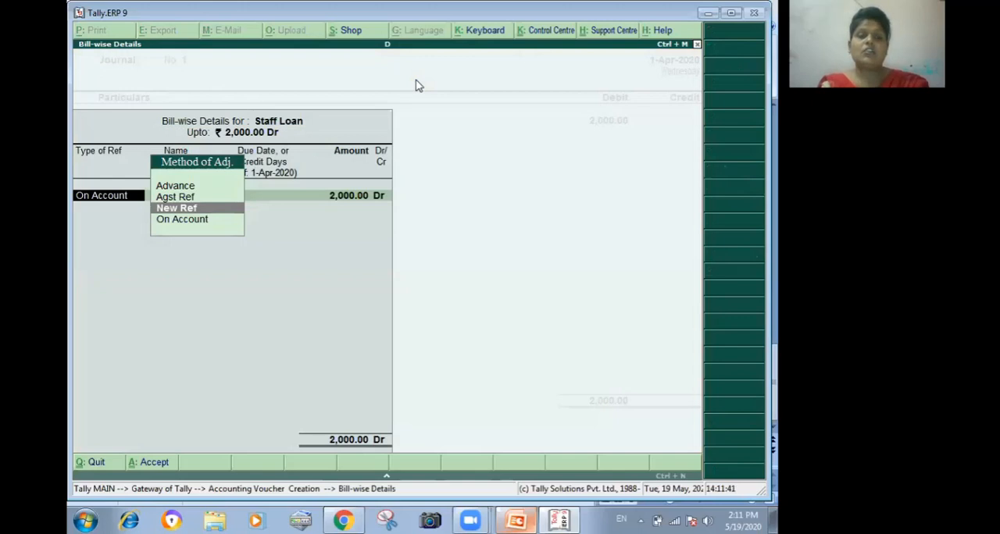
key("Return")
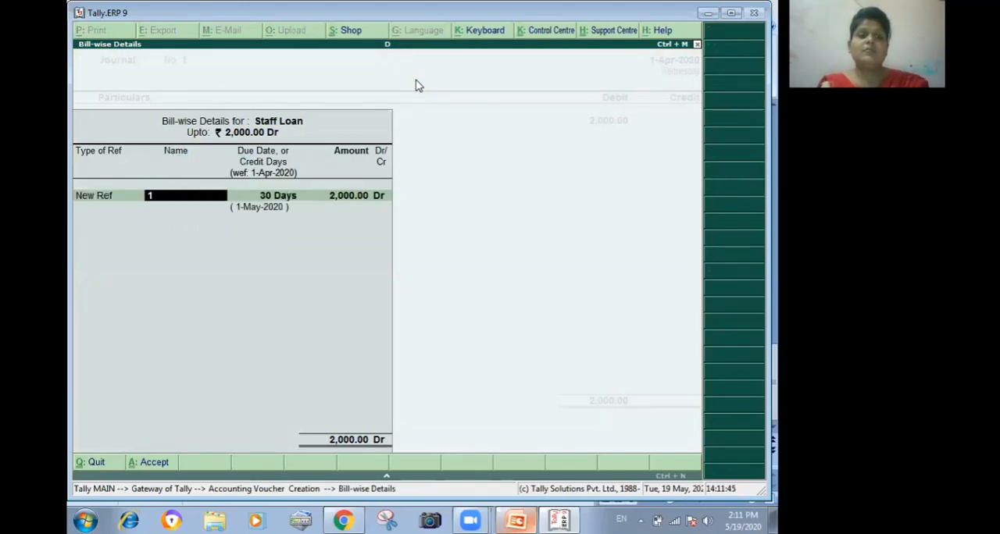
key("Return")
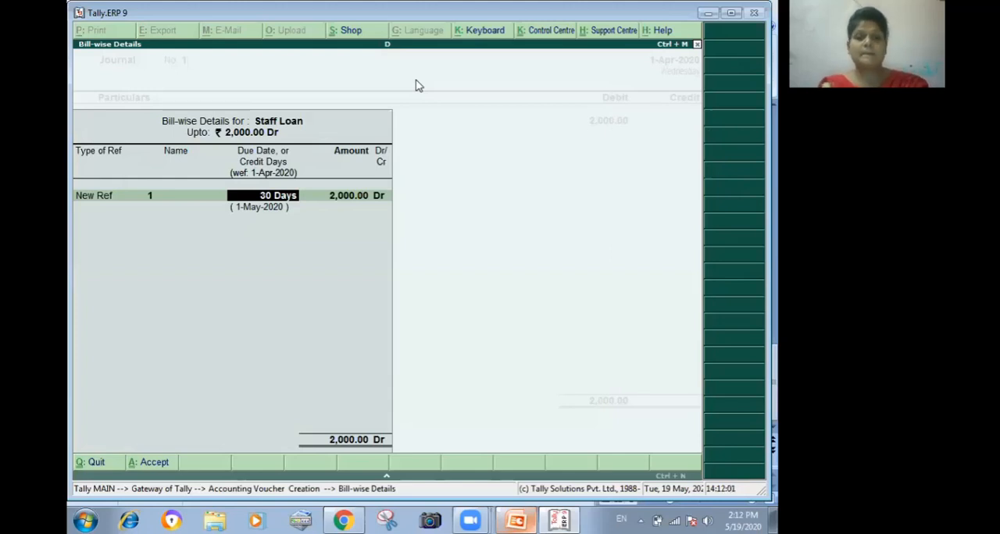
key("Return")
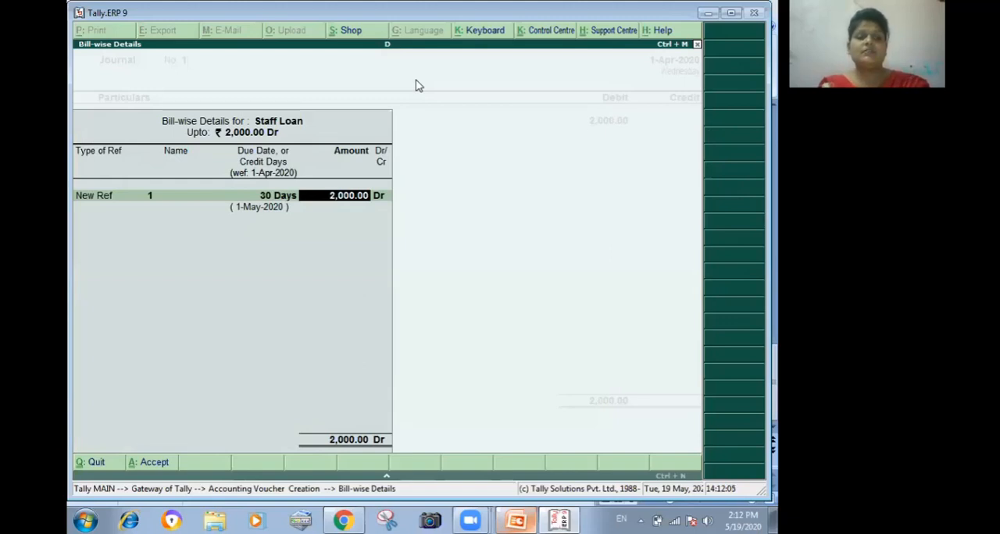
key("Return")
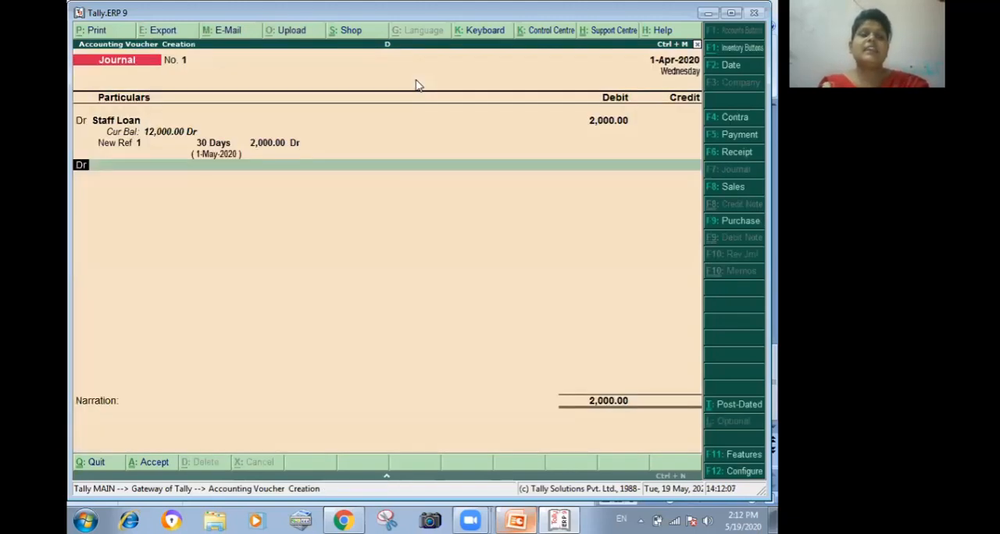
- Credit Interest on Staff Loan with 2,000 and save the journal voucher
type("cr")
key("Return")
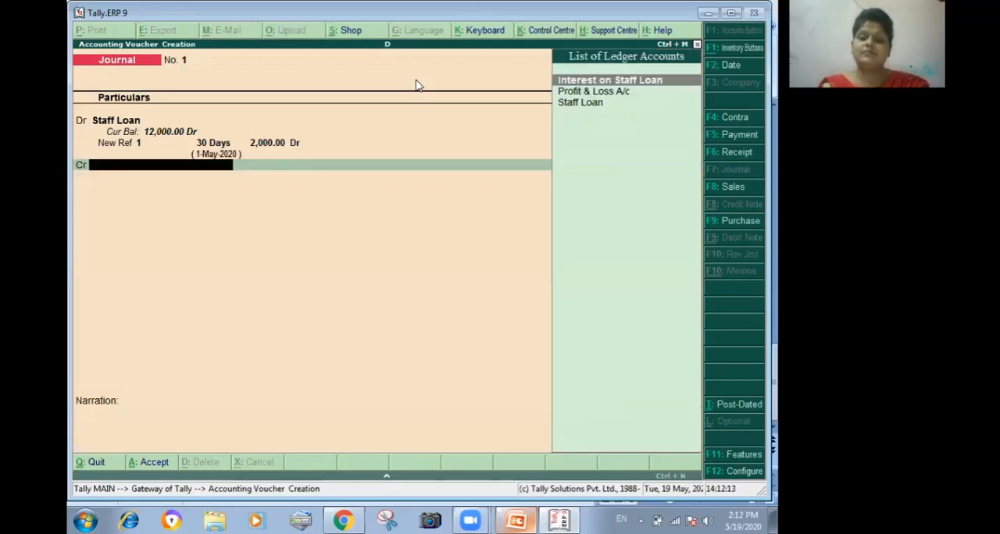
key("Return")
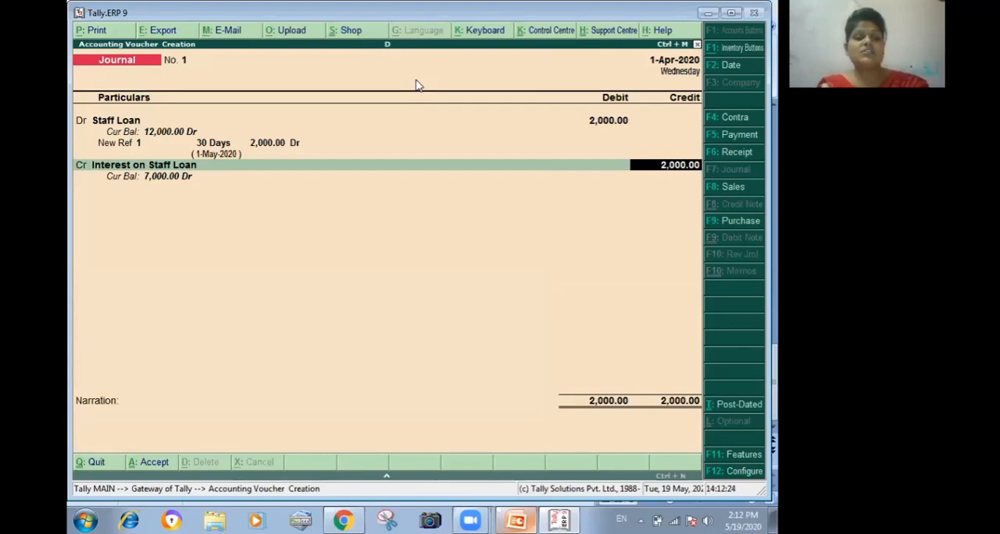
key("ctrl+a")
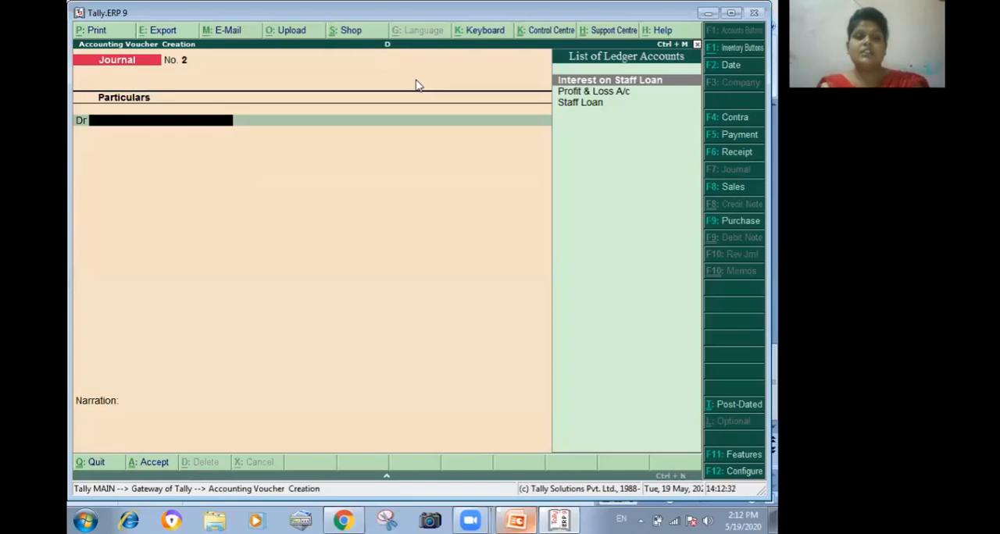
- Start a receipt voucher in the Cash account and credit Staff Loan with 8,000
key("F6")
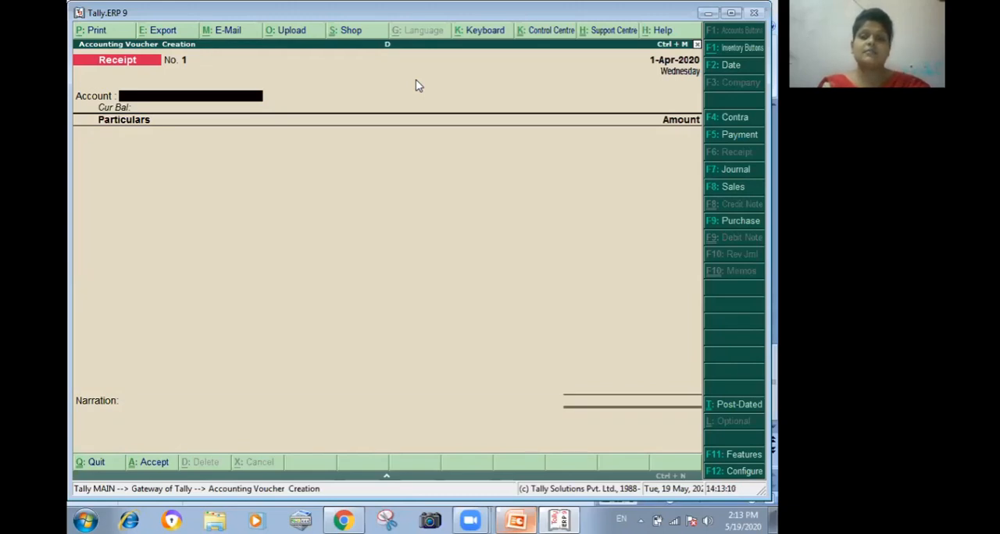
type("c")
key("Return")
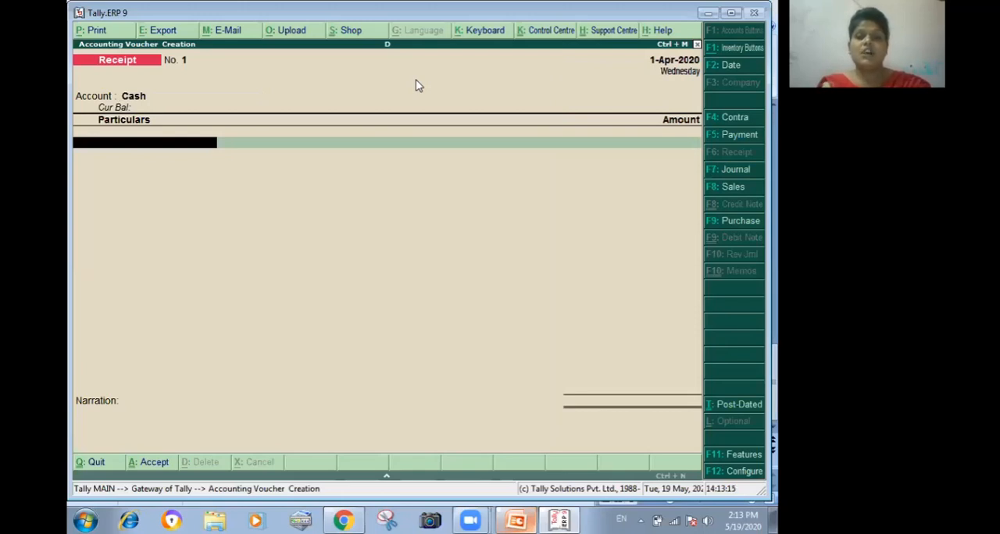
type("s")
key("Return")
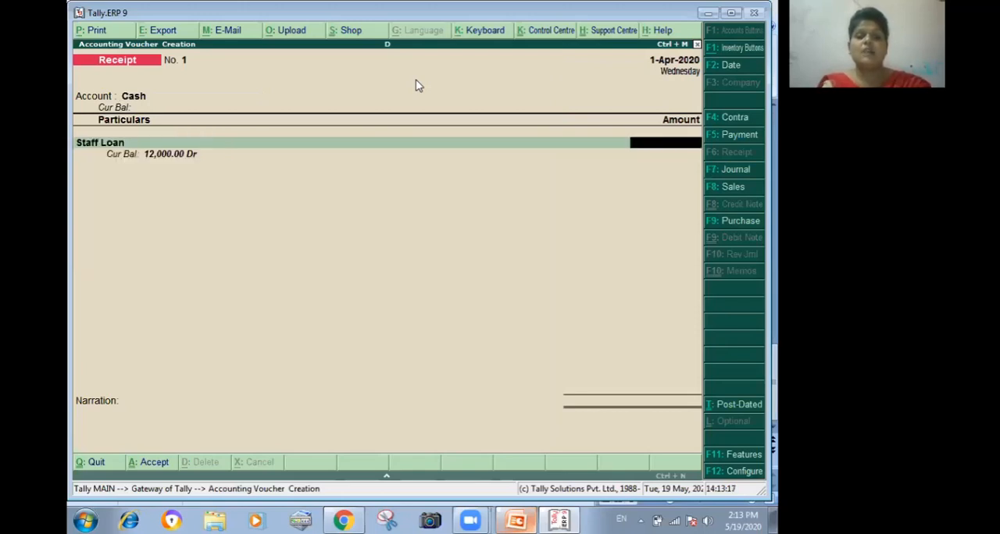
type("8")
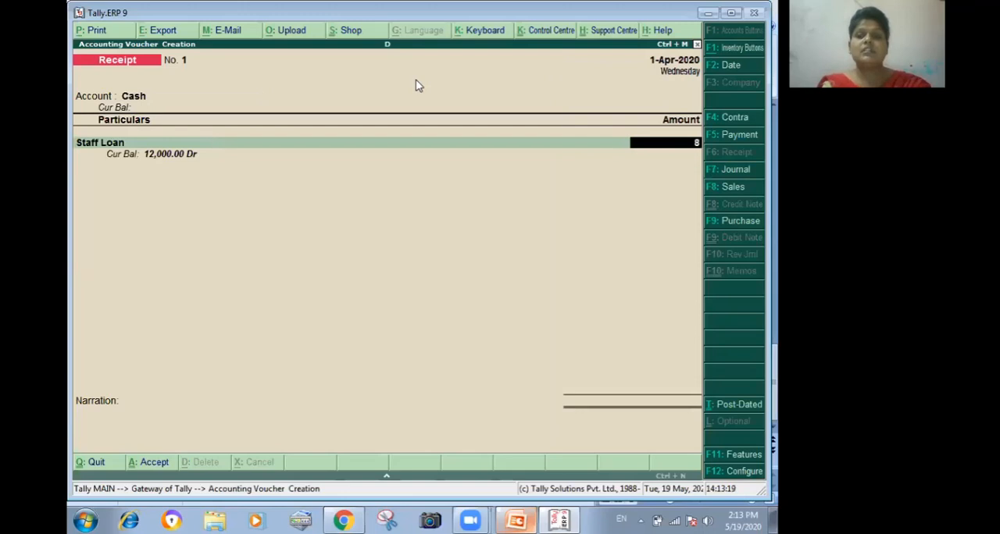
type("000")
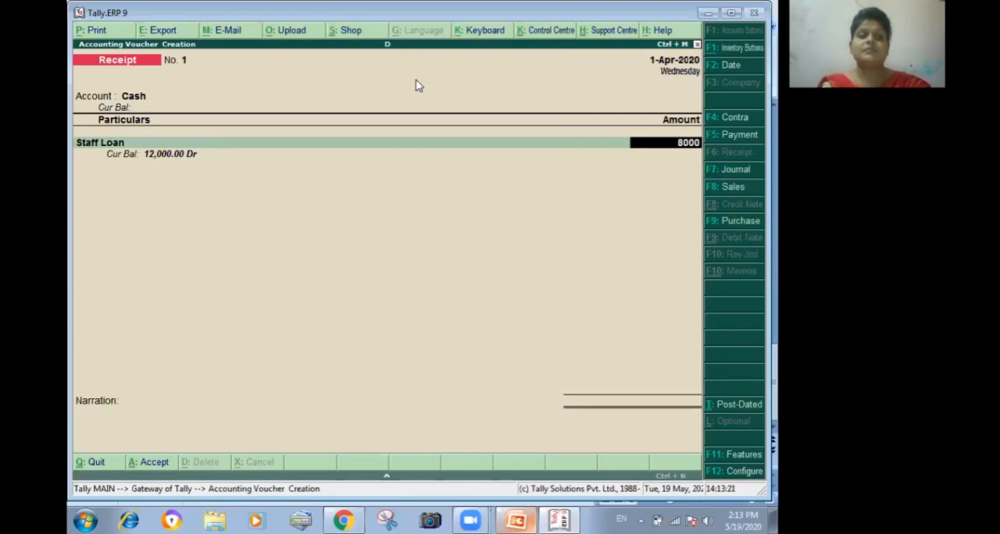
- Allocate the Staff Loan receipt as 2,000 against Agst Ref 1 and the remaining 6,000 as Advance 1
key("Return")
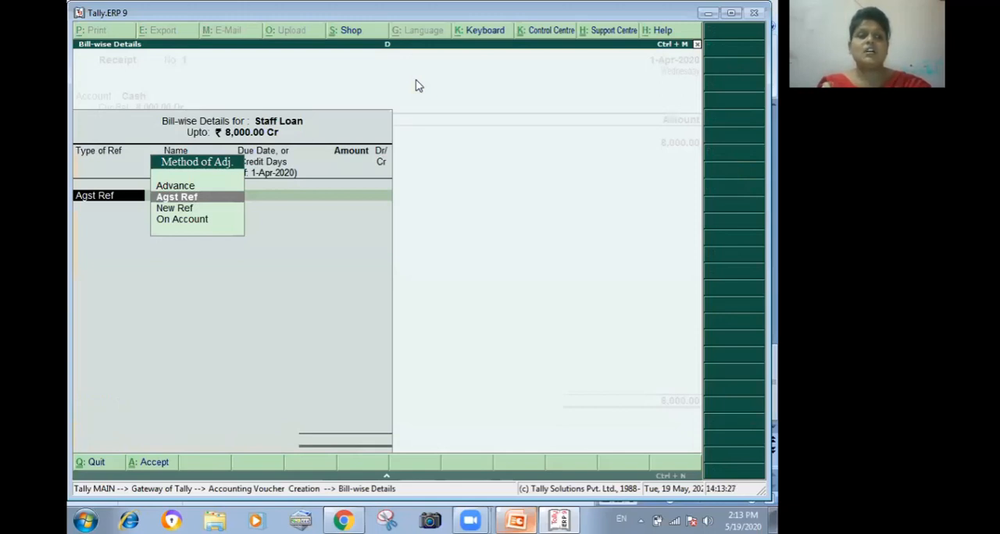
key("Return")
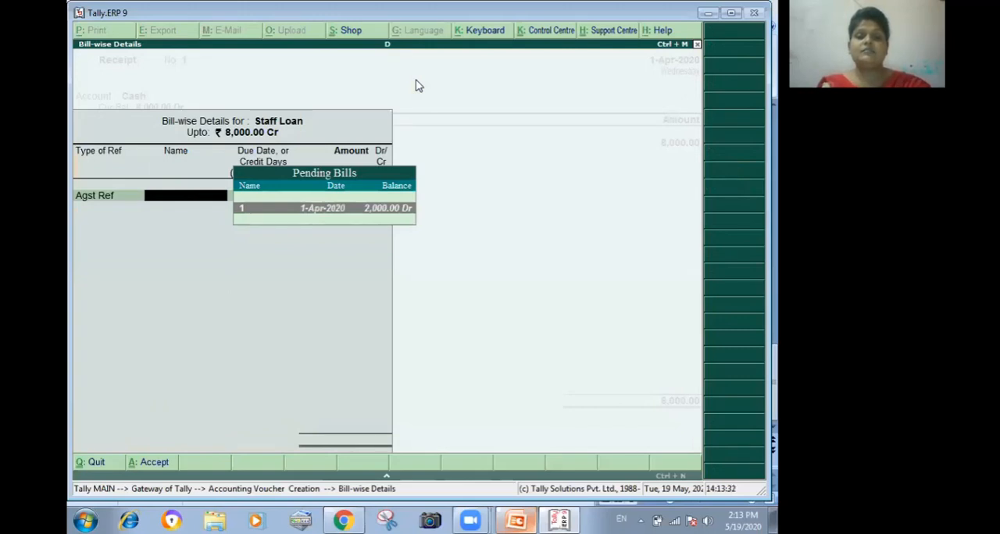
key("Return")
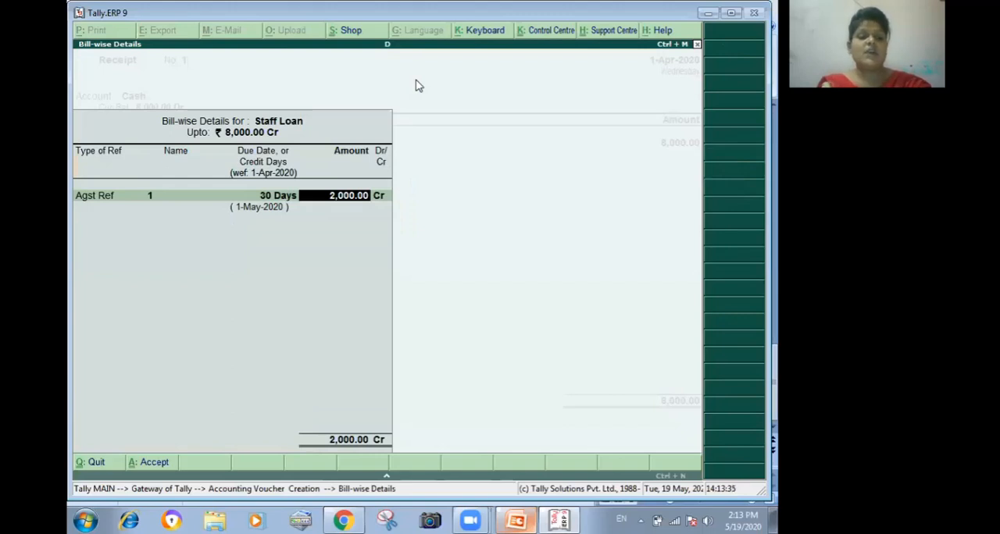
key("Return")
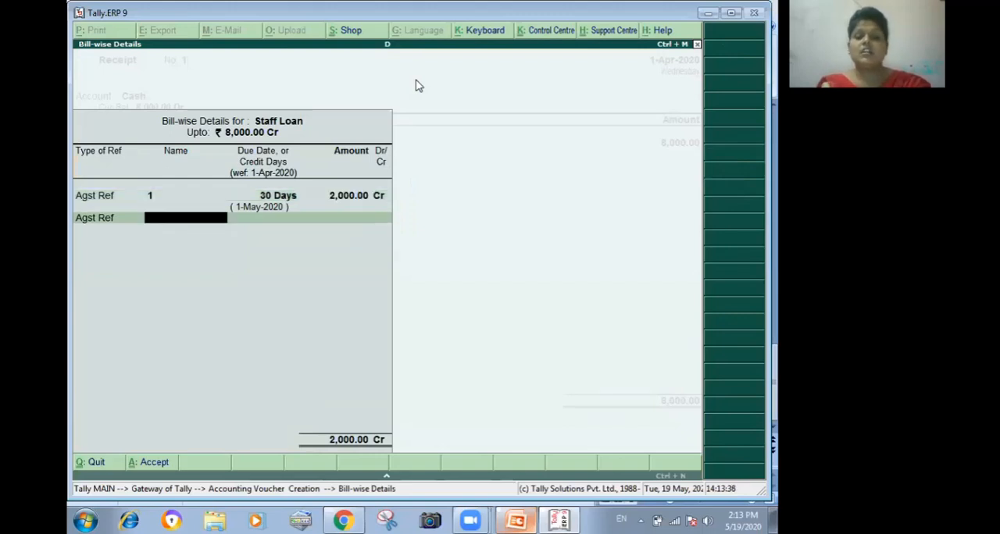
key("BackSpace")
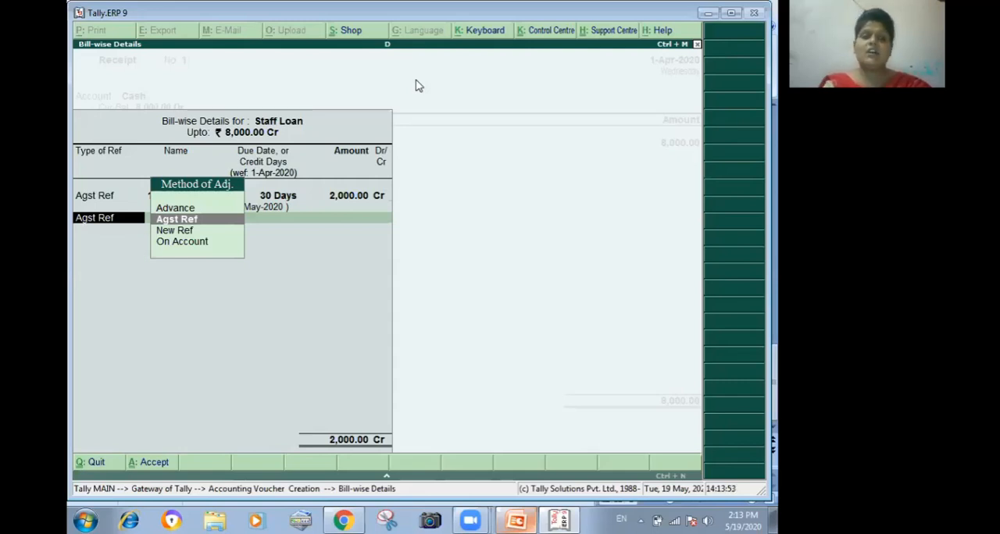
key("Up")
key("Return")
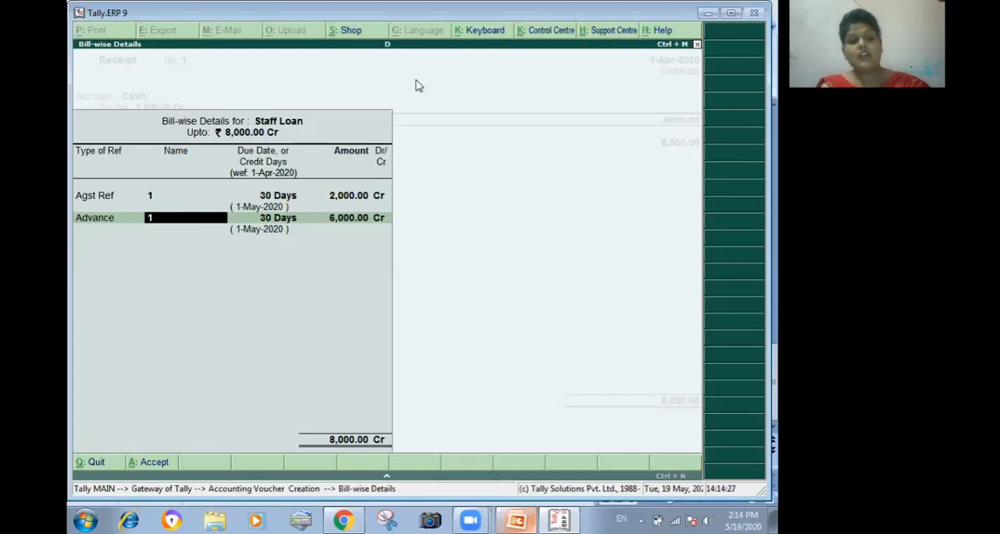
key("ctrl+a")
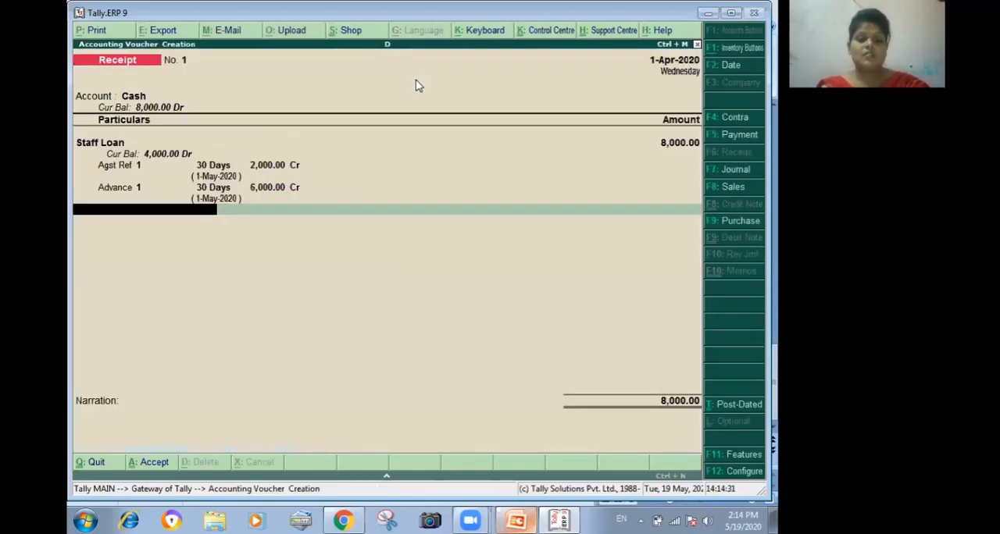
- Add Interest on Staff Loan for 6,000 to the receipt voucher
type("I")
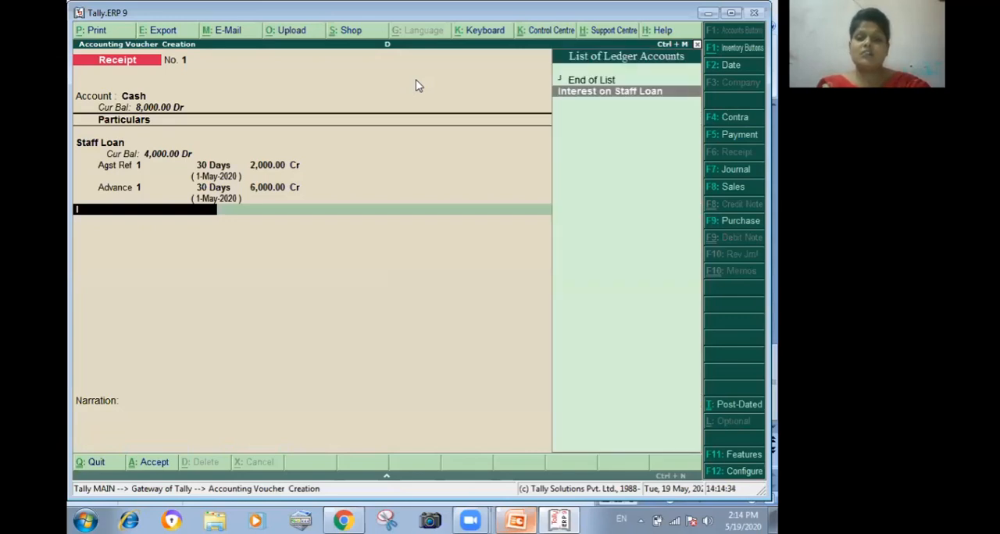
key("Return")
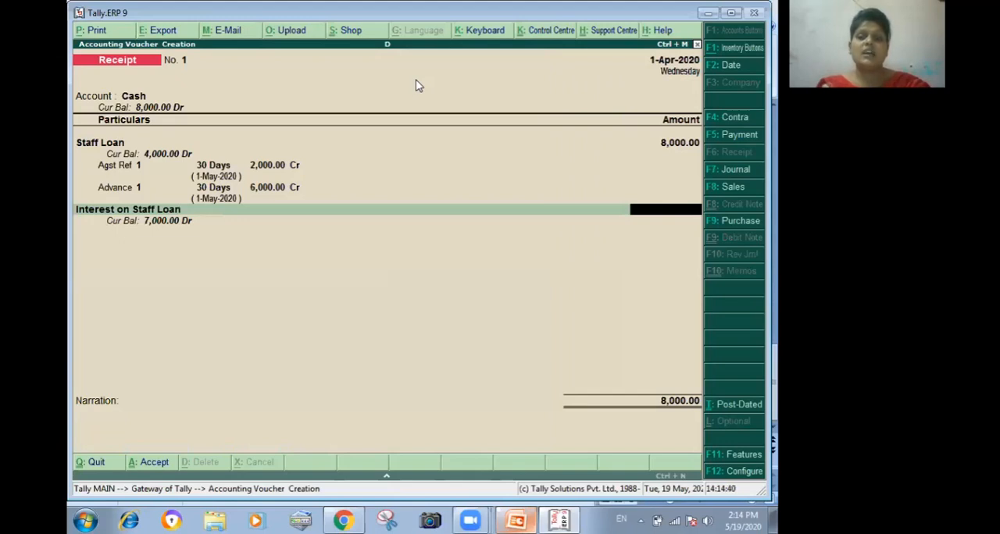
type("6")
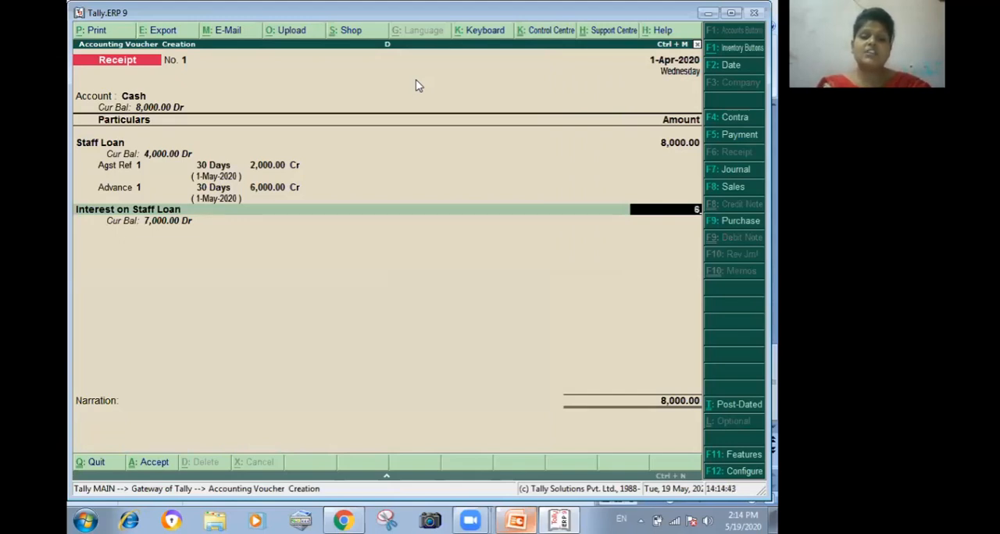
type("000")
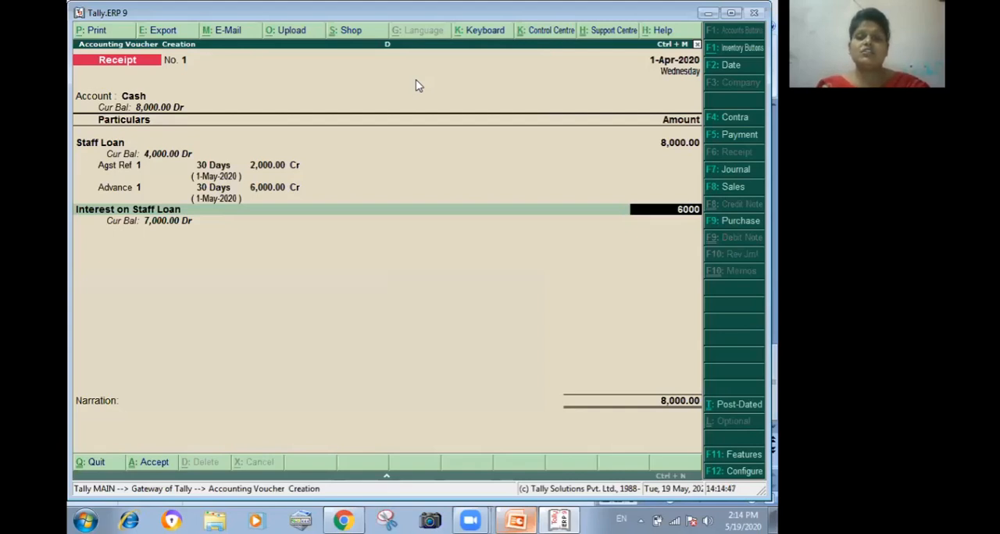
key("Return")
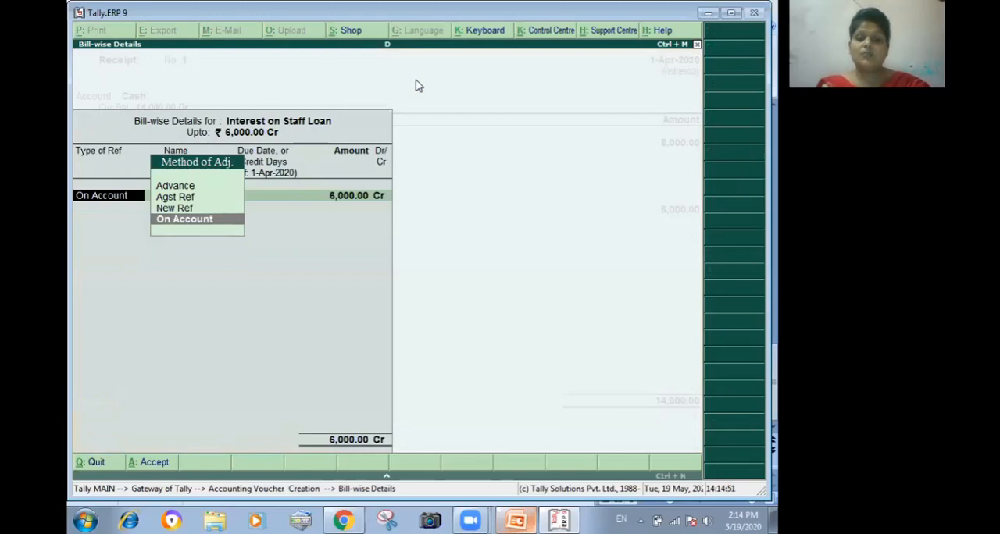
key("Up")
key("Up")
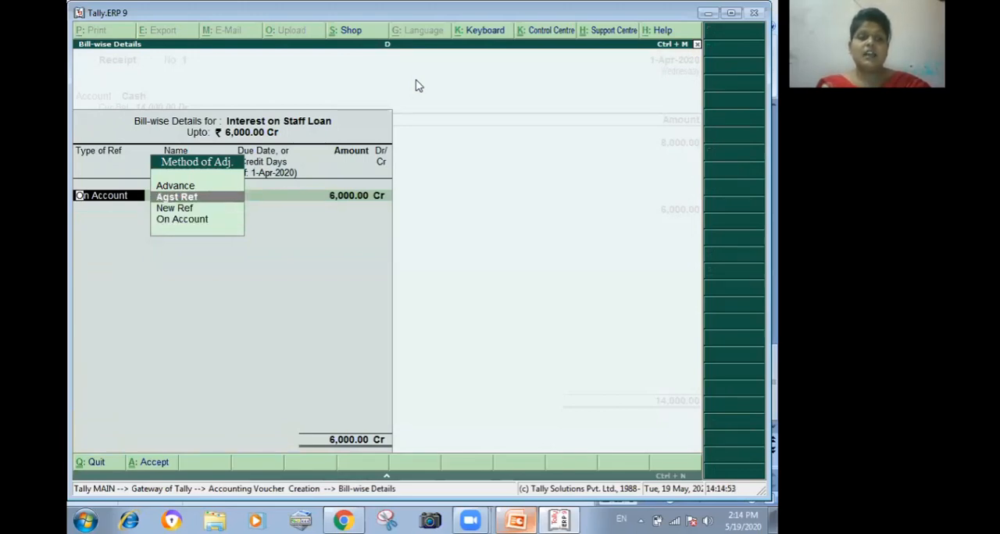
key("Return")
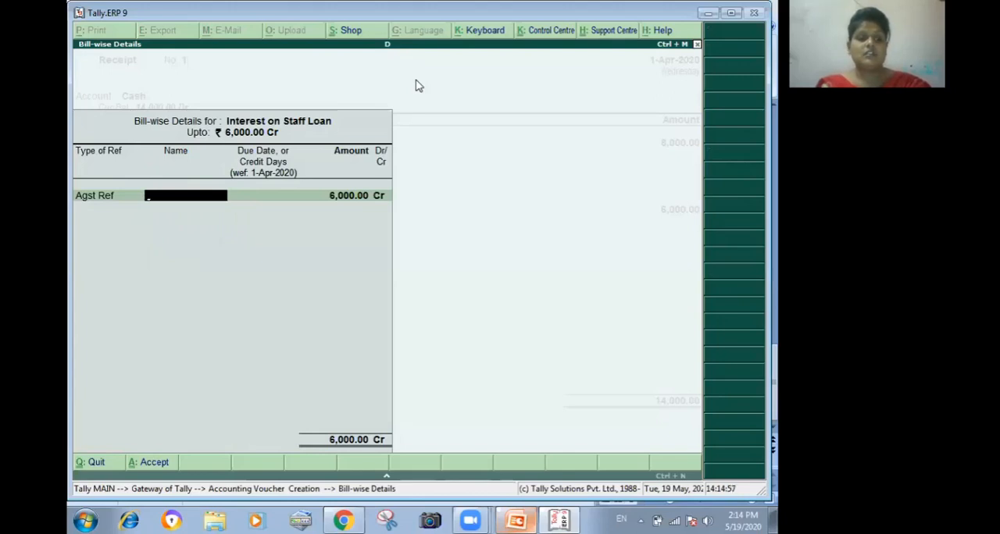
key("BackSpace")
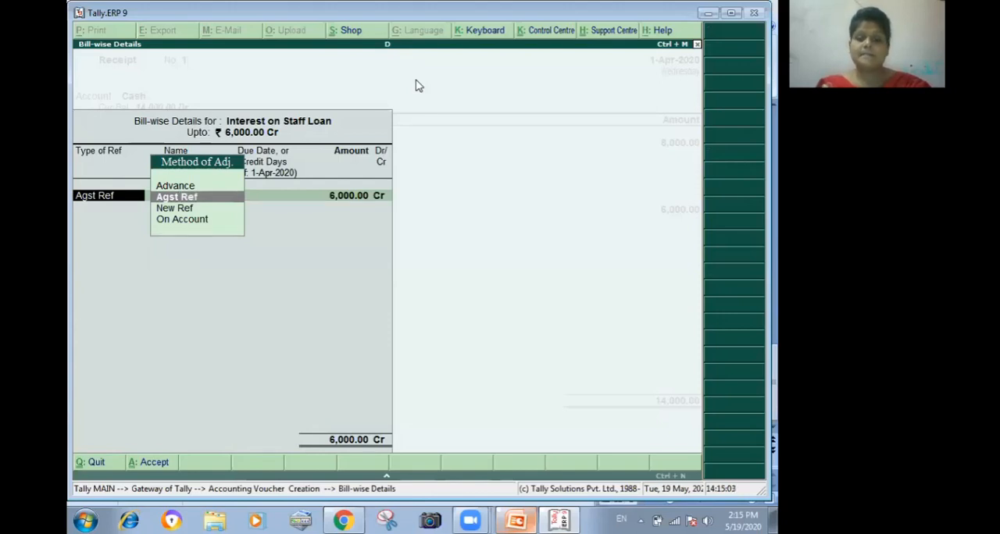
- Allocate the Interest on Staff Loan amount to New Ref 1 for the full 6,000 and save the receipt voucher
key("Down")
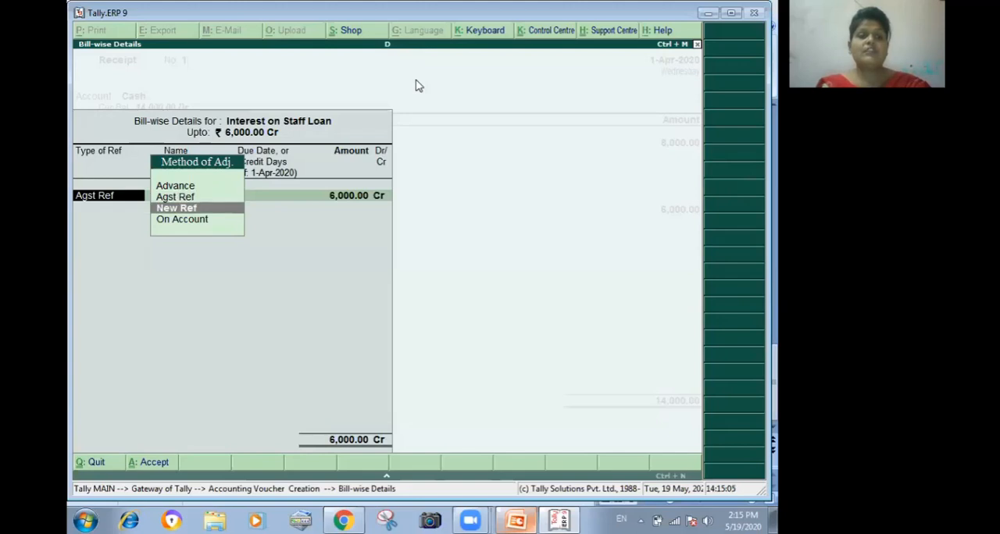
key("Return")
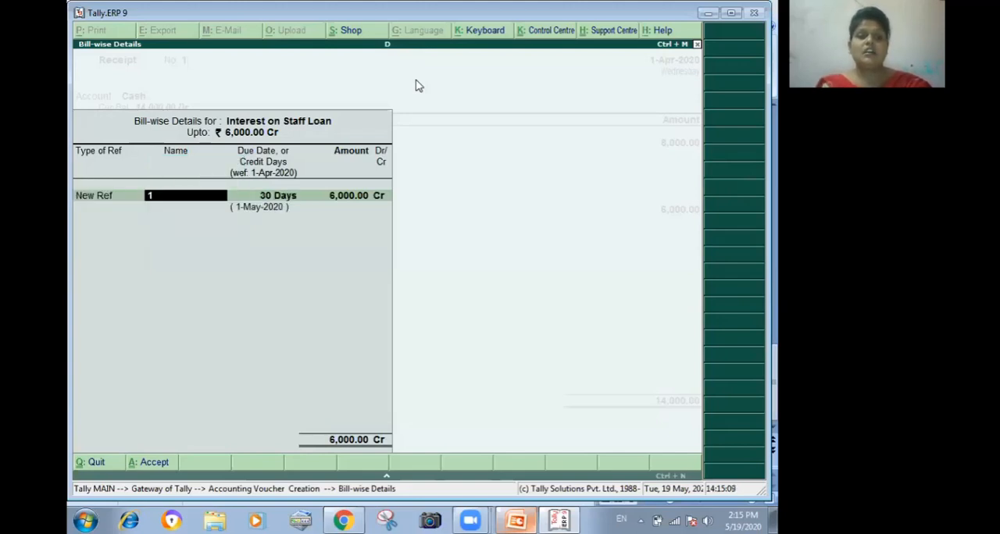
key("ctrl+a")
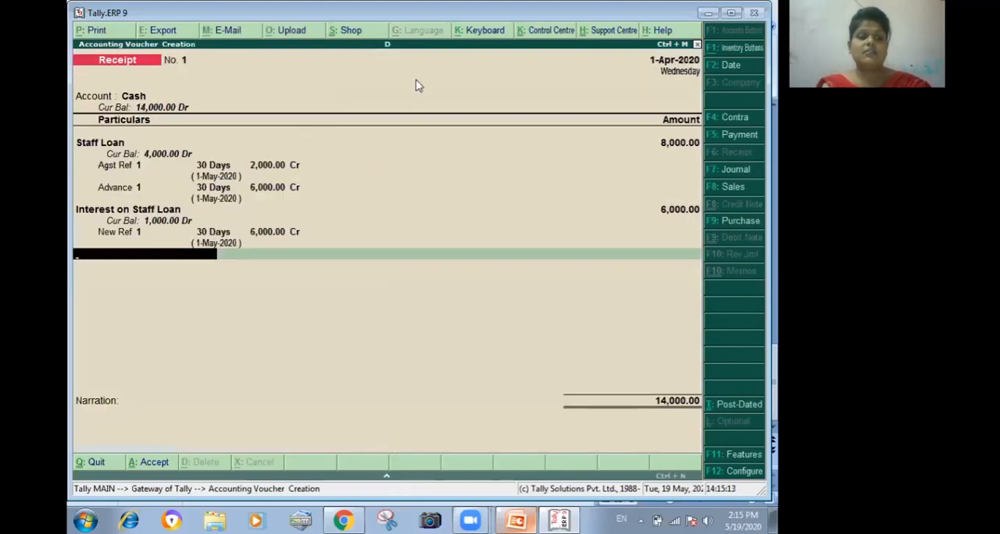
key("ctrl+a")
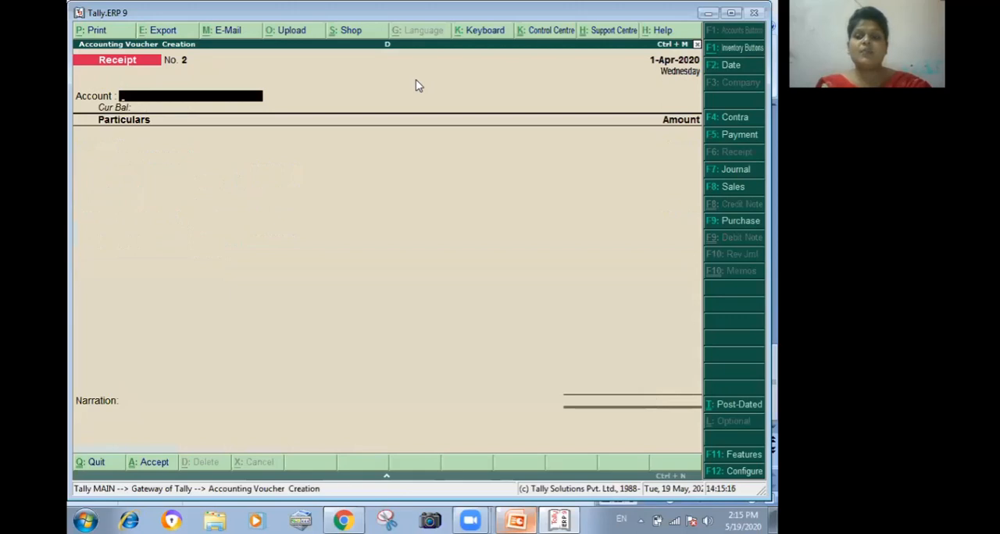
- Leave voucher entry and review the recorded vouchers in the Day Book
key("Escape")
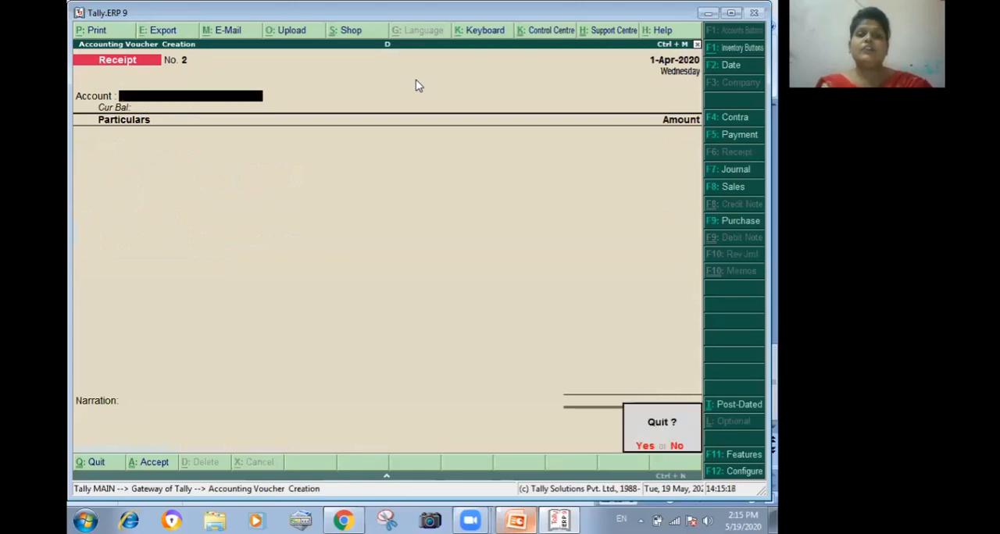
key("y")
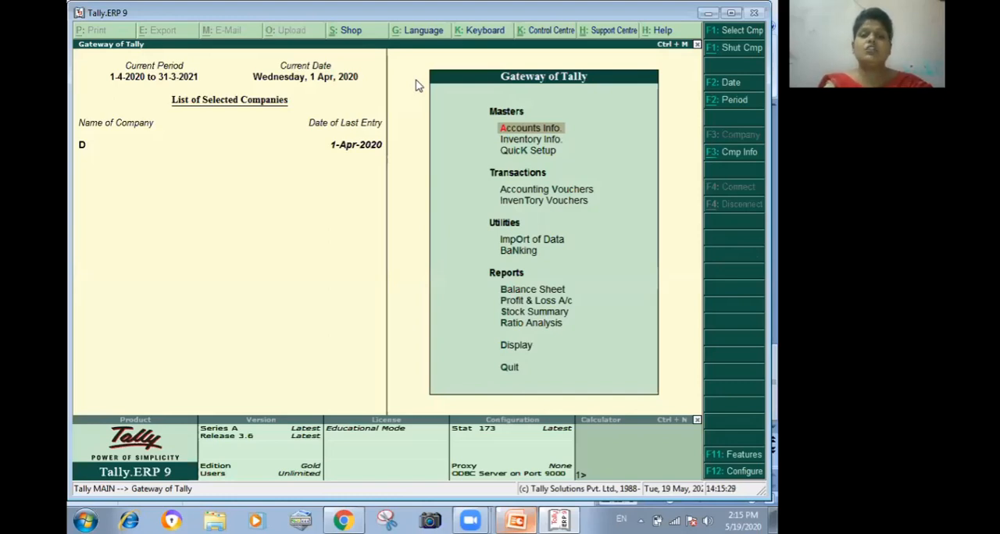
key("d")
key("y")
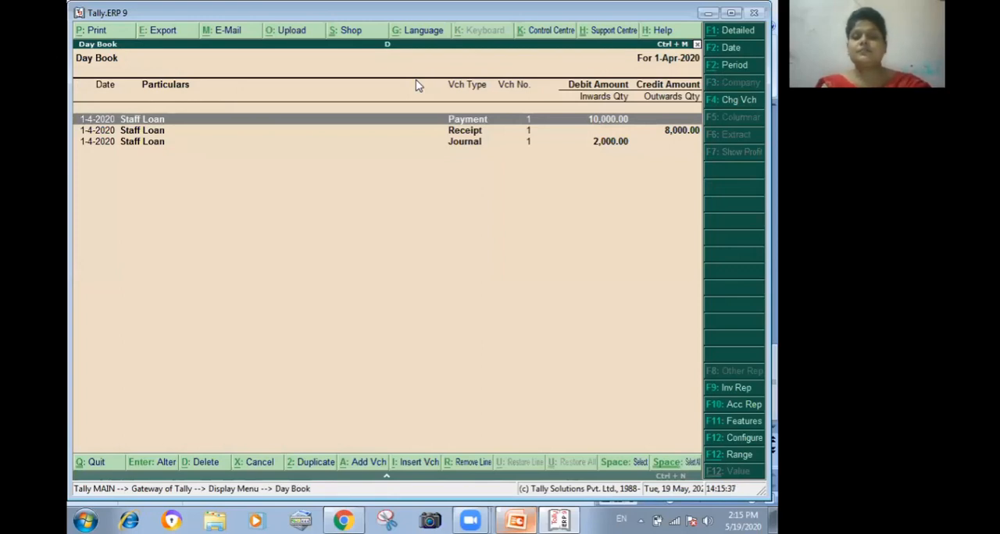
key("Escape")
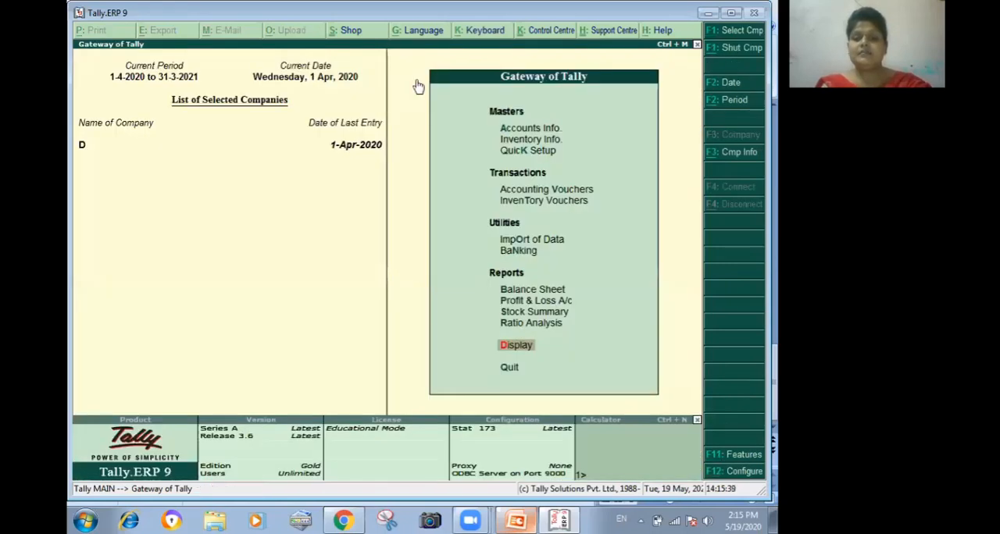
- View the group outstandings for Indirect Incomes and expand the Interest on Staff Loan bill to its voucher details
key("Return")
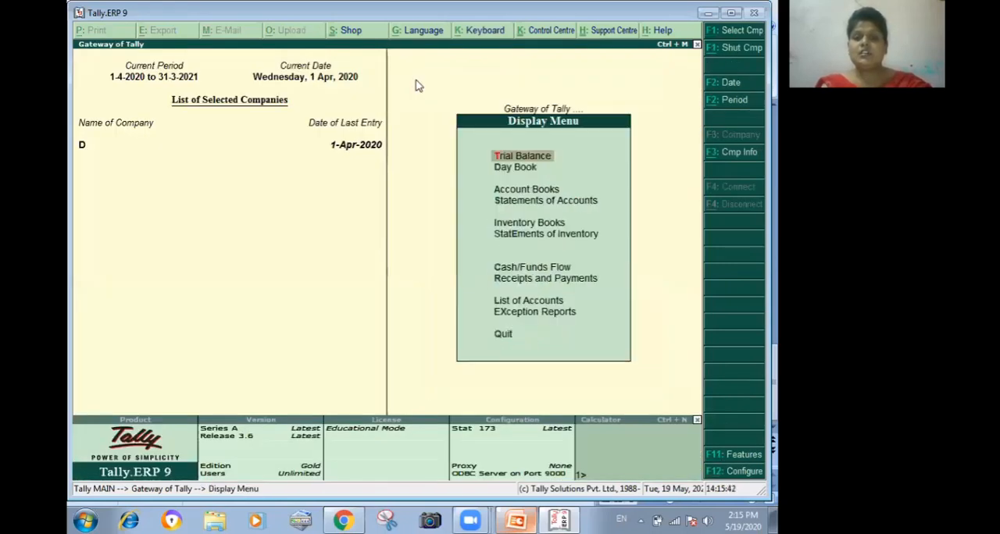
key("Down")
key("Down")
key("Down")
key("Return")
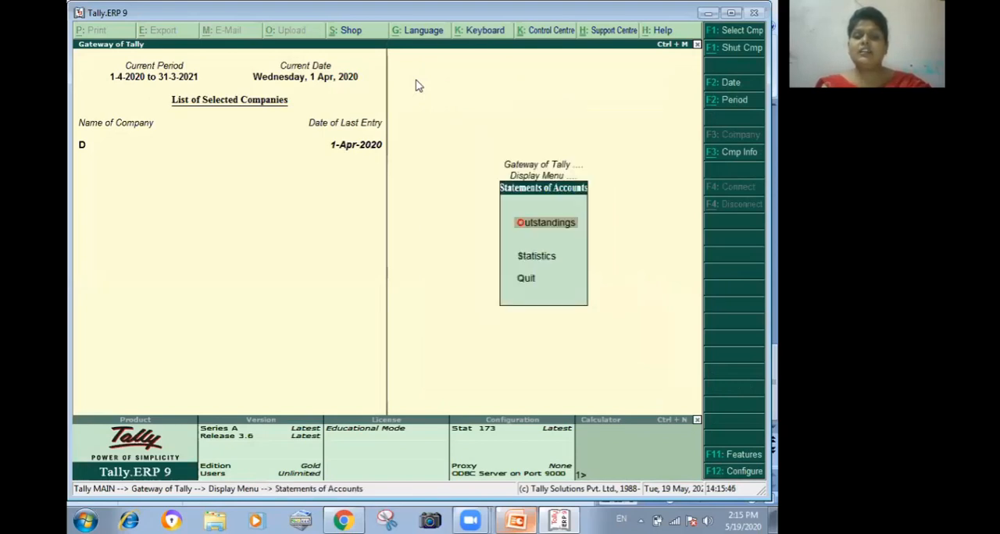
key("Return")
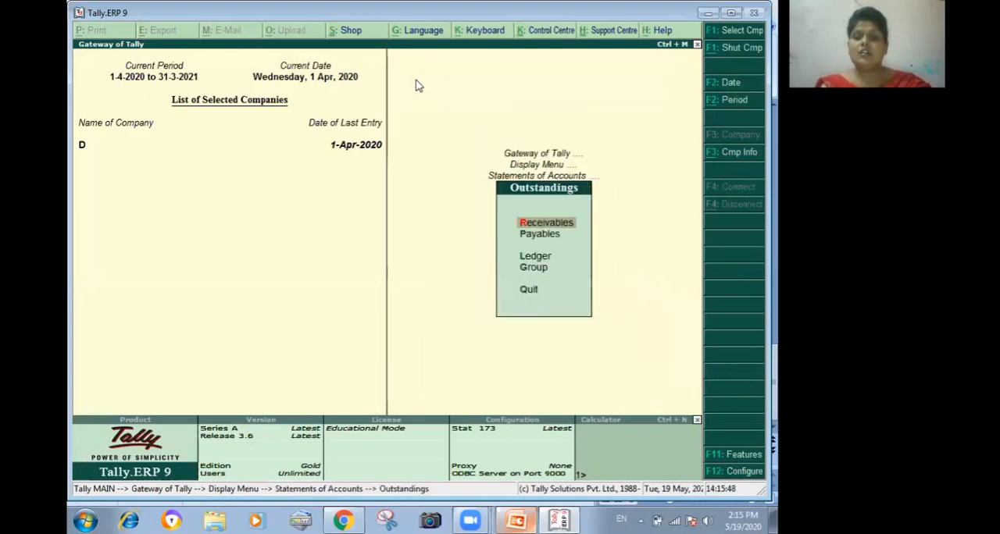
key("Down")
key("g")
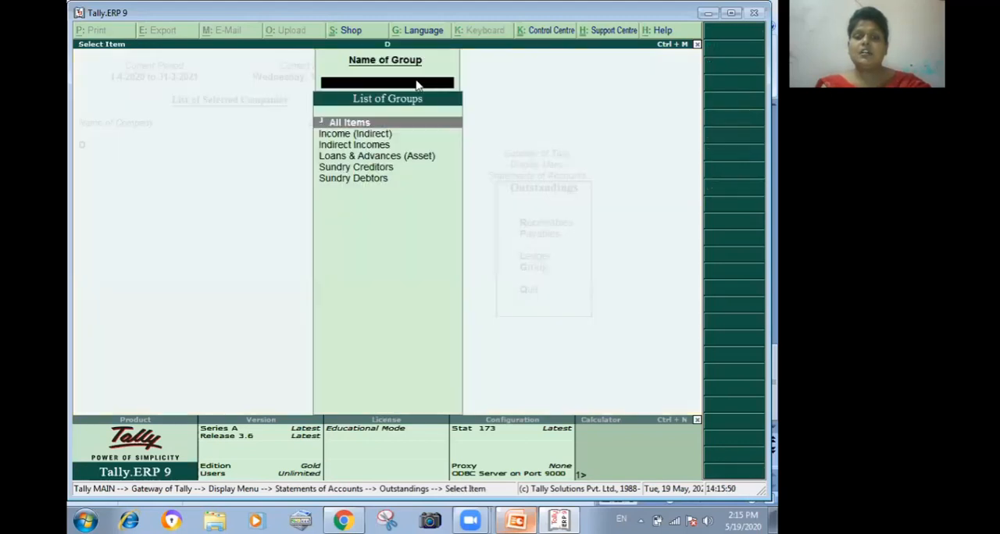
key("Down")
key("Down")
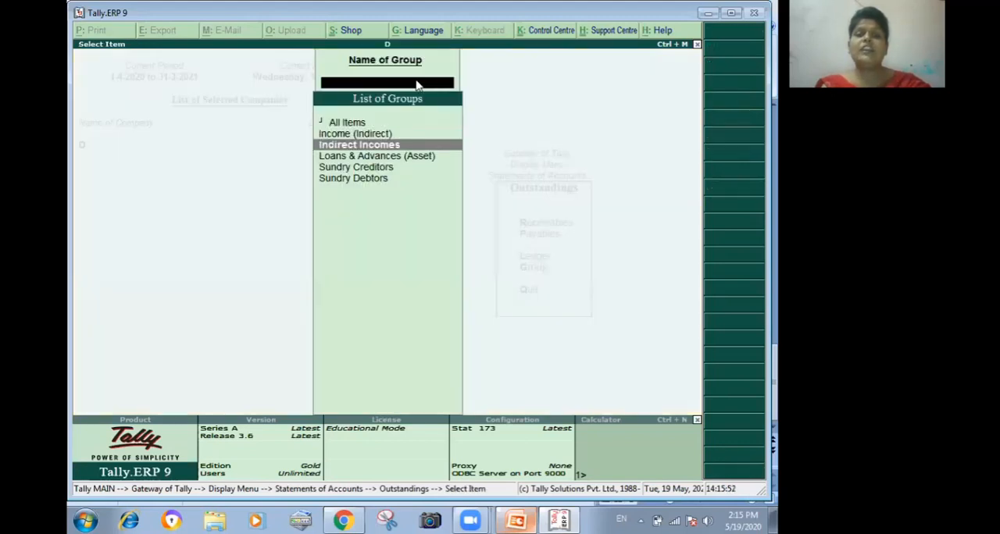
key("Return")
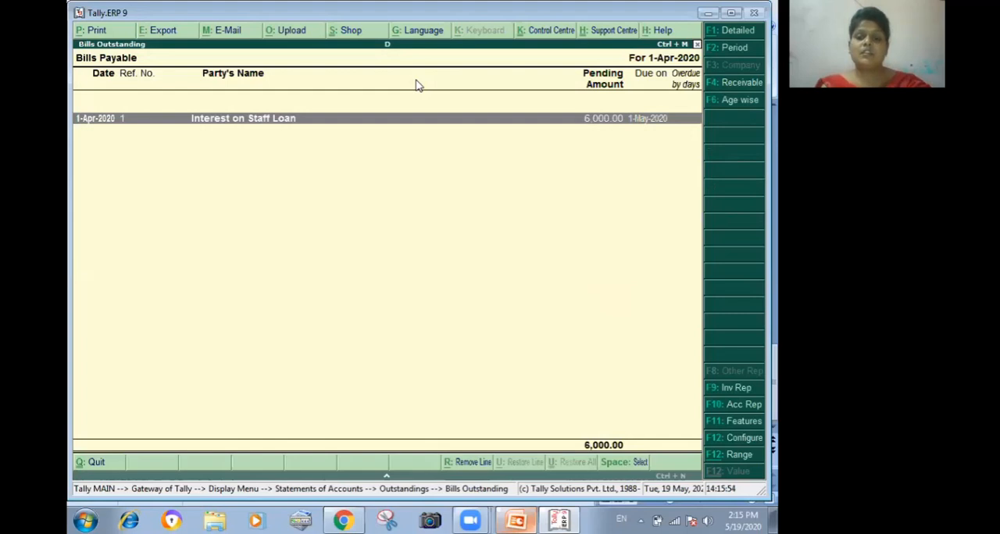
key("shift+Return")
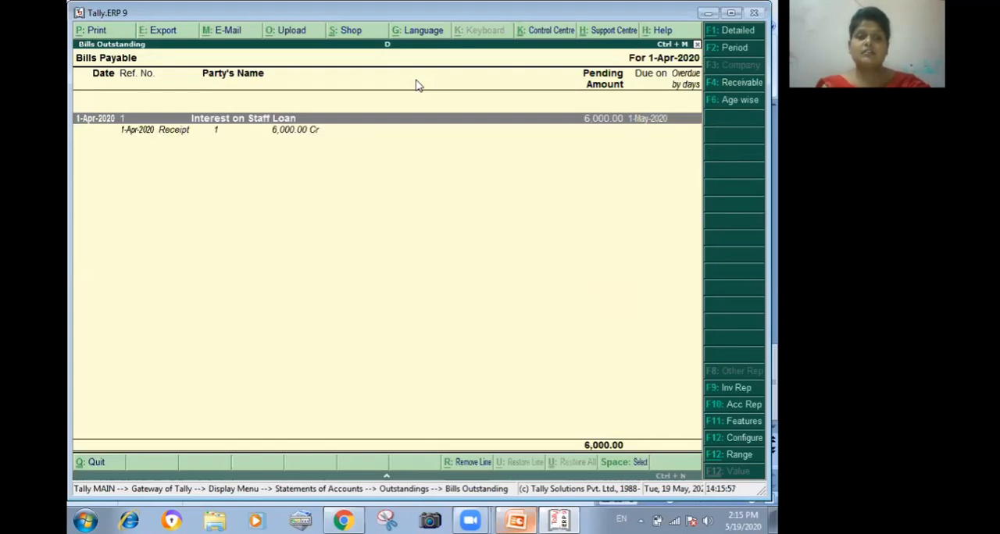
- Open the receipt voucher behind the Interest on Staff Loan bill, then return to the Gateway of Tally without changing it
key("Return")
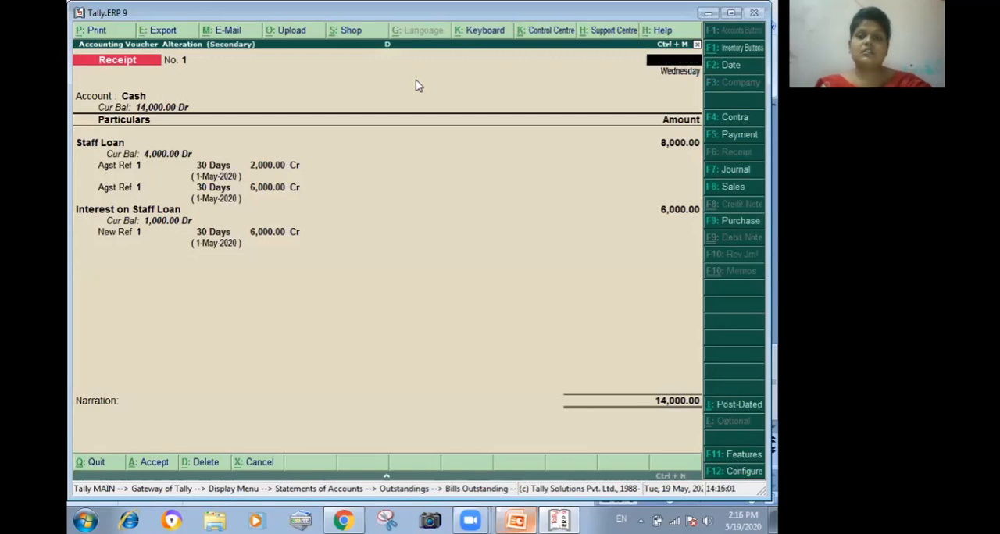
key("Escape")
key("Escape")
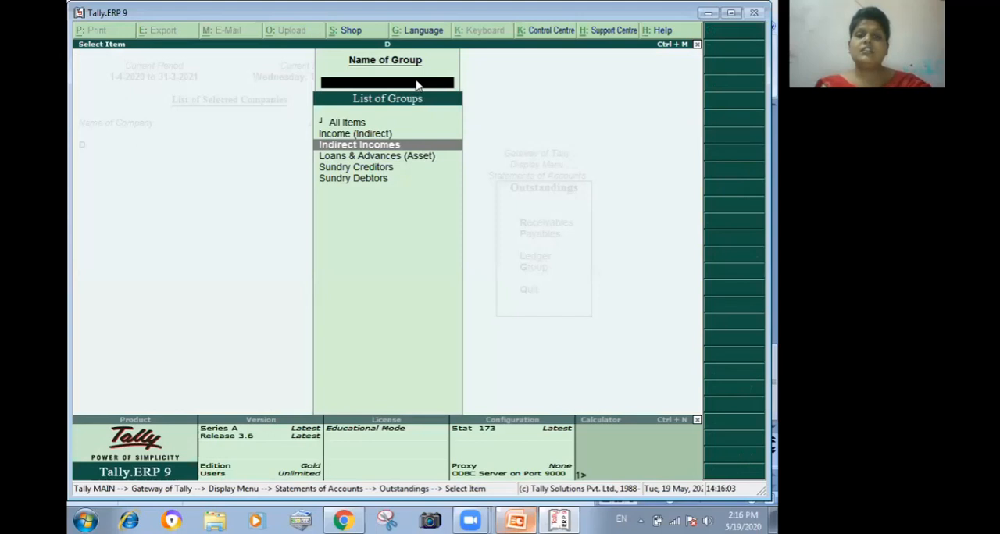
key("Escape")
key("Escape")
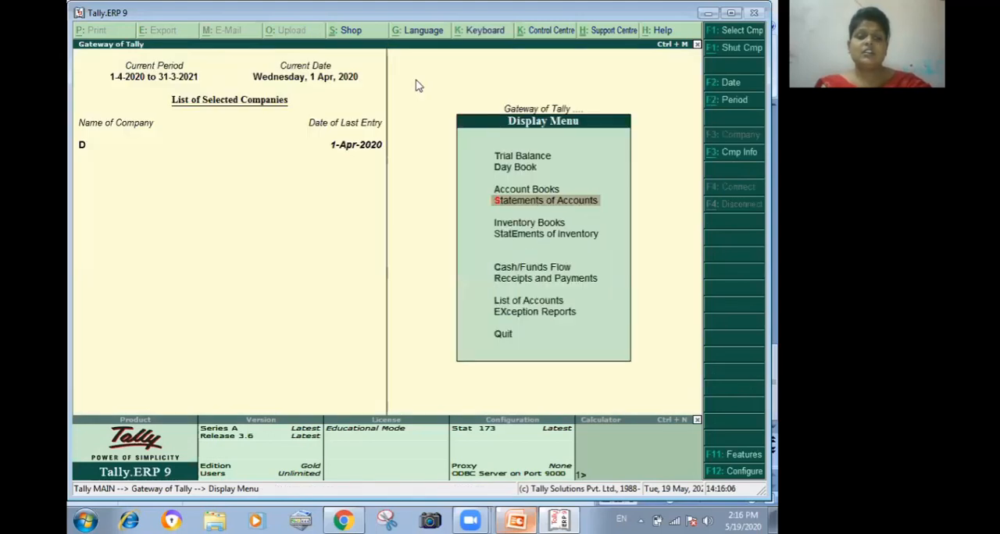
key("Escape")
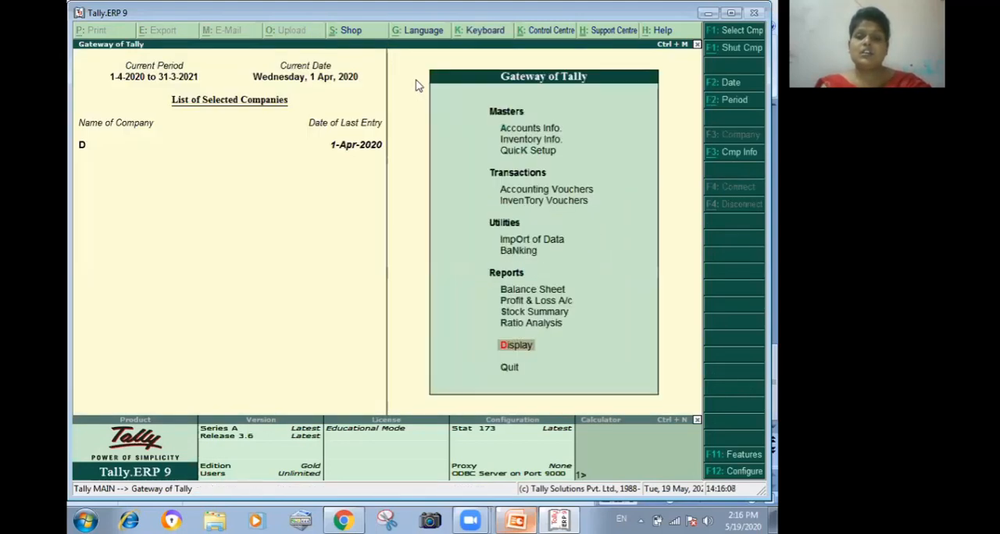
- Go to the group outstandings under Statements of Accounts and bring up the list of groups
key("Return")
key("Down")
key("Down")
key("Down")
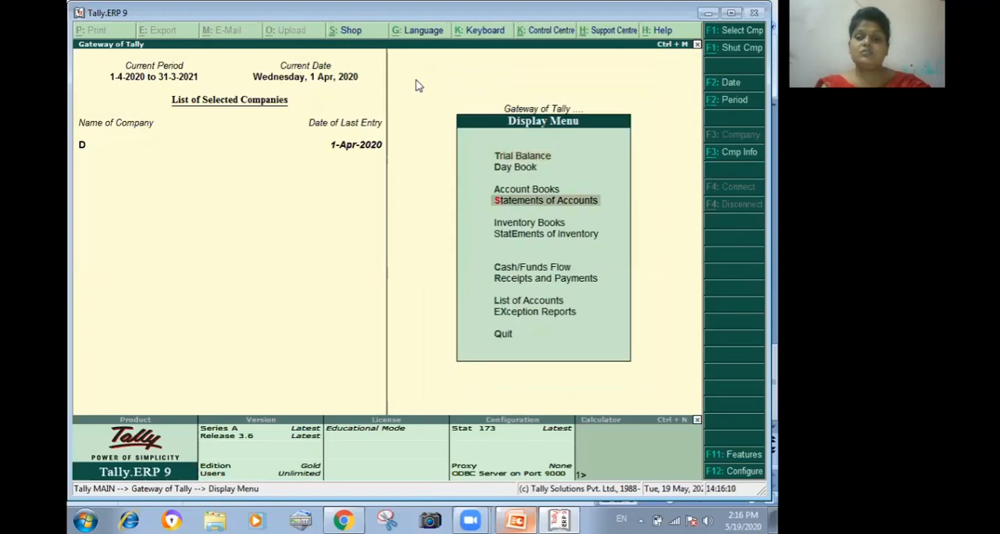
key("Return")
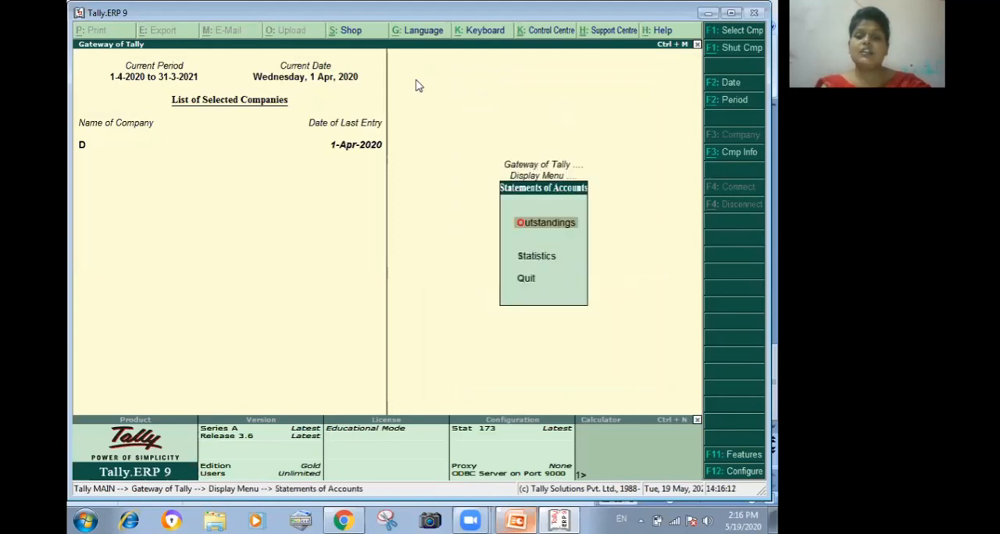
key("Return")
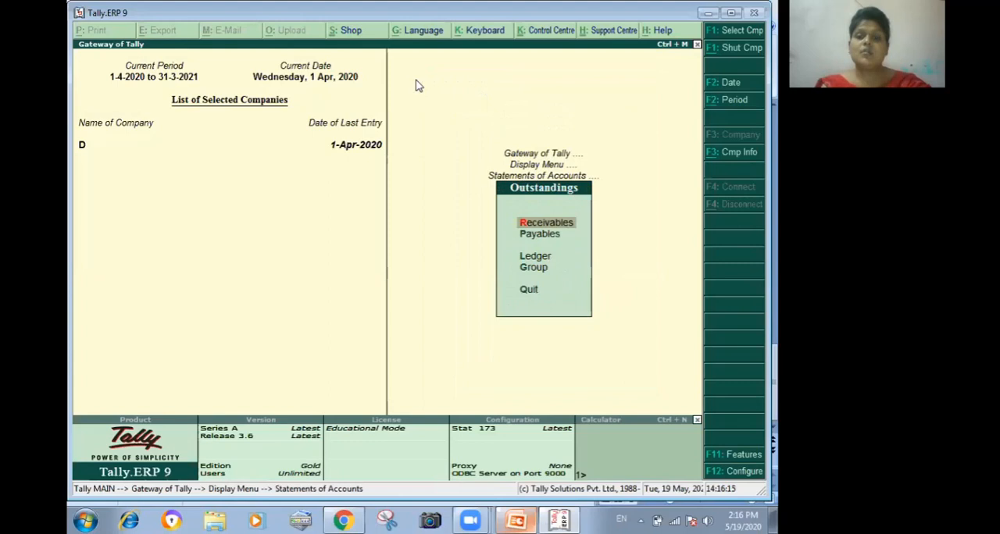
key("Down")
key("g")
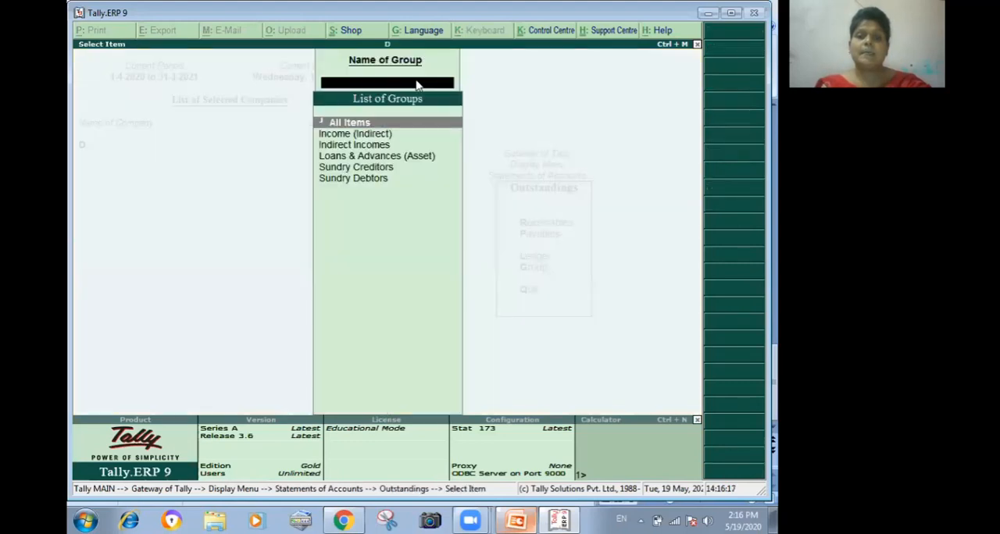
- View the outstanding bills of the Indirect Incomes group with the voucher details of each bill expanded
key("g")
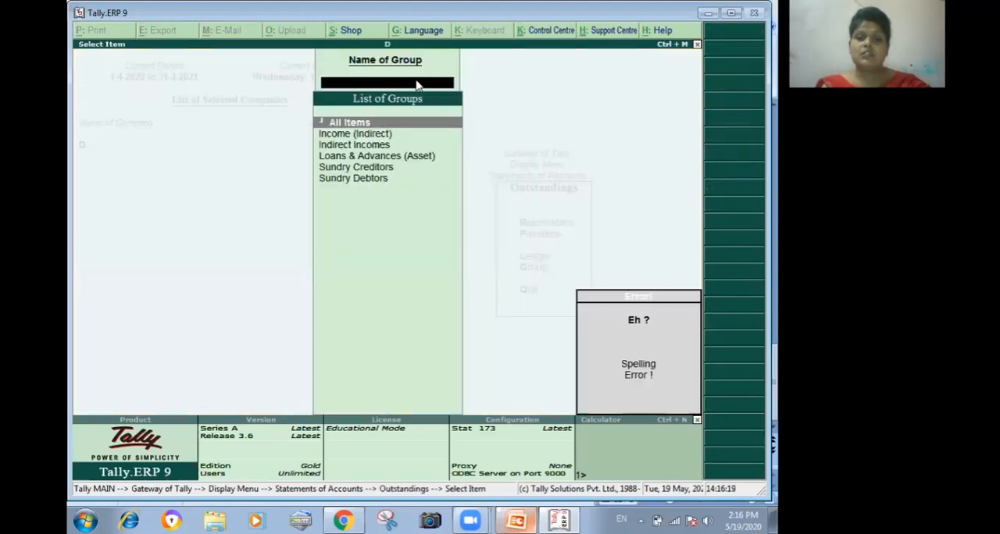
key("Down")
key("Down")
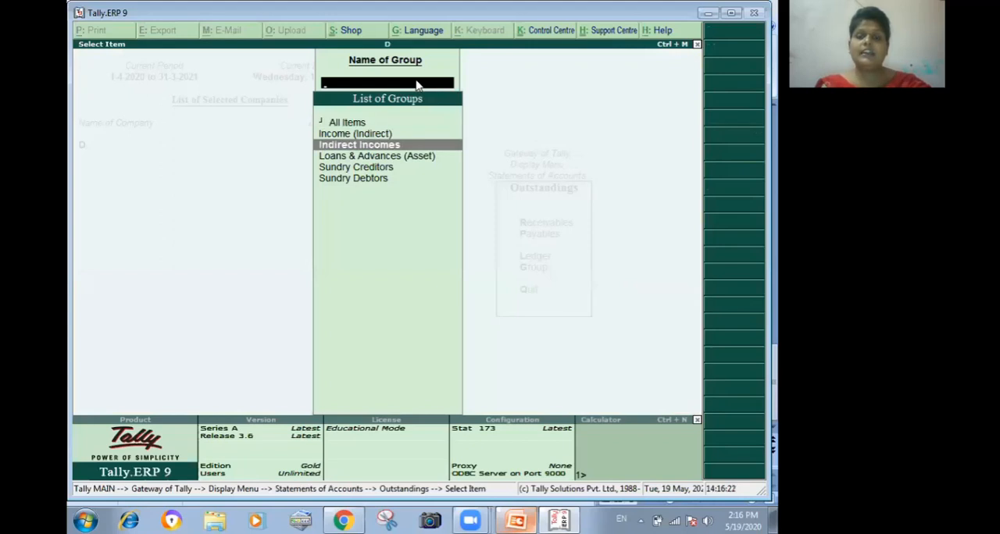
key("Return")
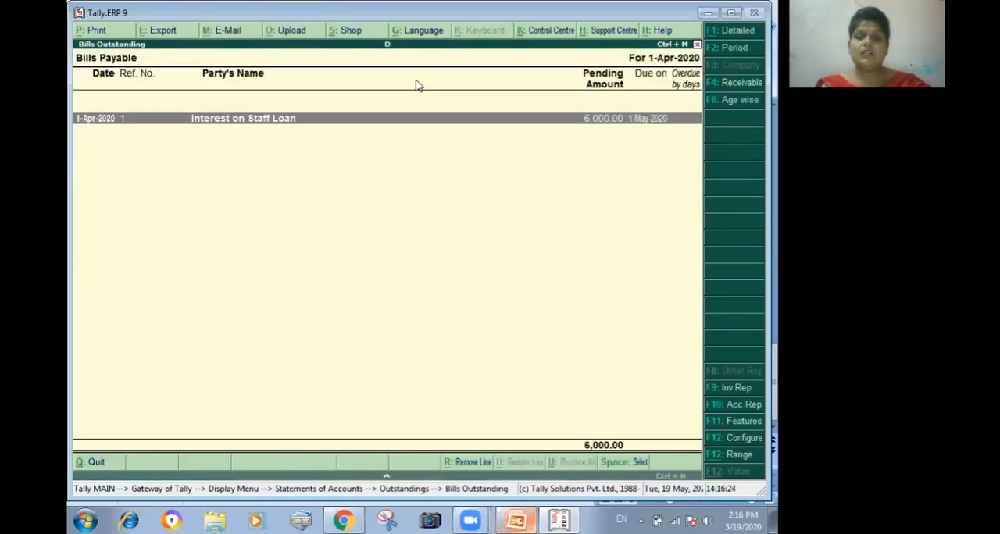
key("alt+F1")
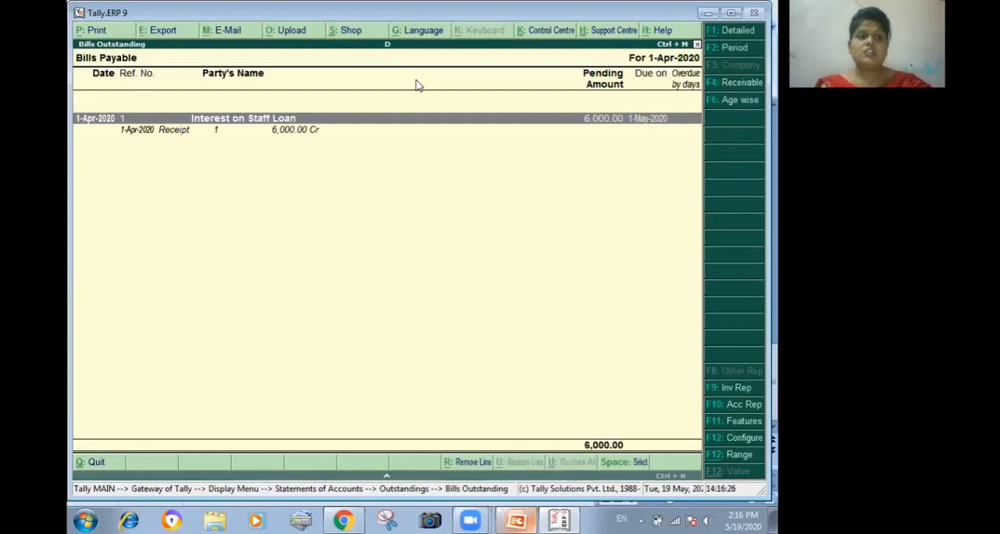
- Review the receipt voucher listed under the Interest on Staff Loan bill, then leave the reports for the Gateway of Tally
key("Down")
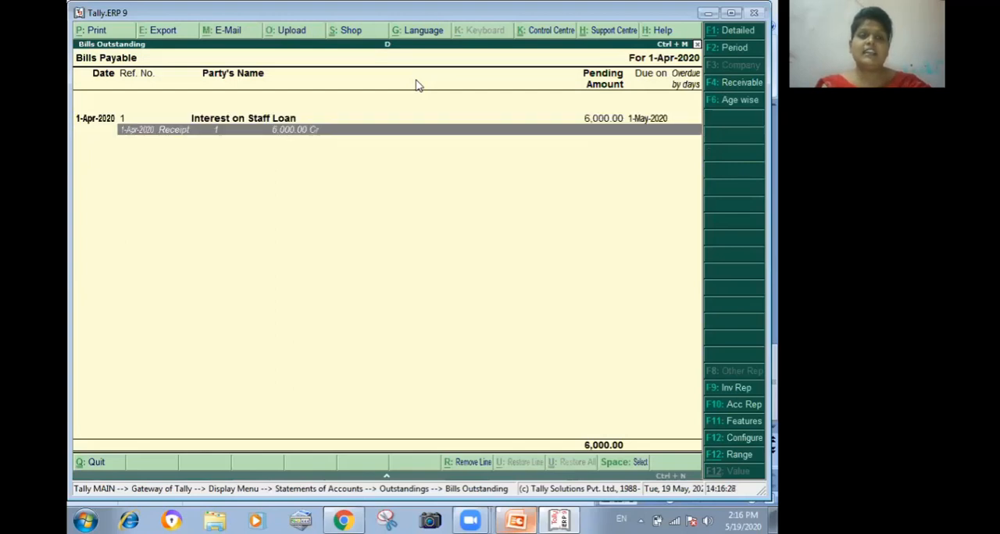
key("Return")
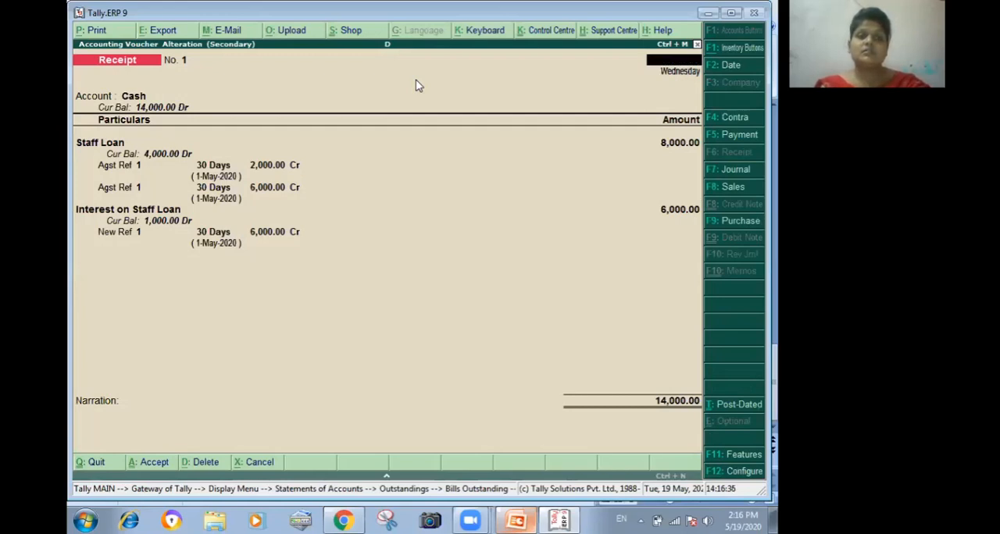
key("Escape")
key("Escape")
key("g")
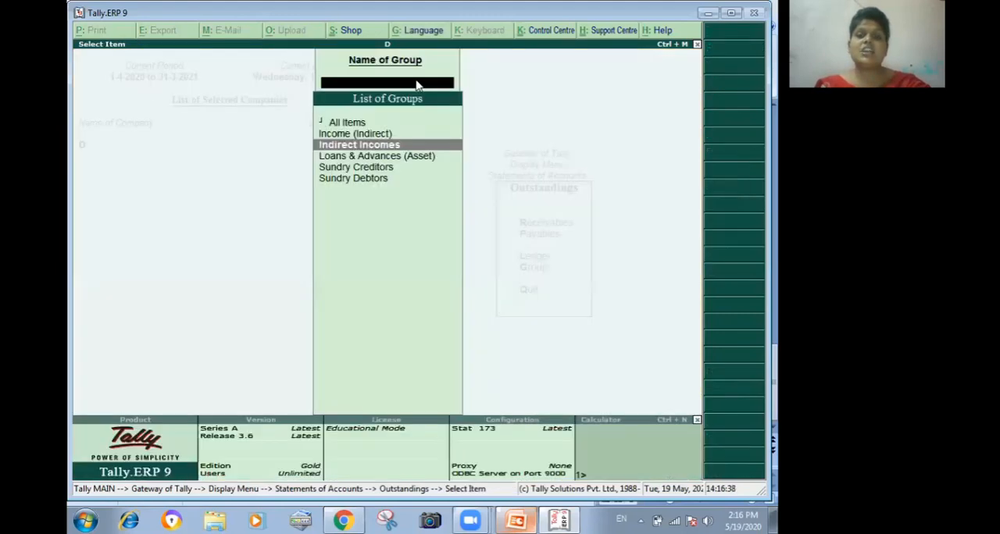
key("Escape")
key("Escape")
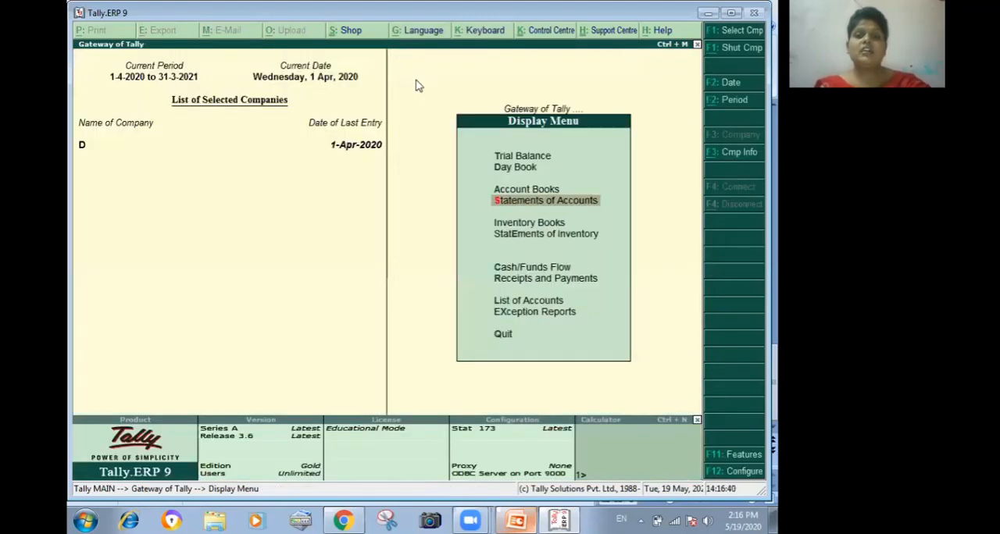
key("Escape")
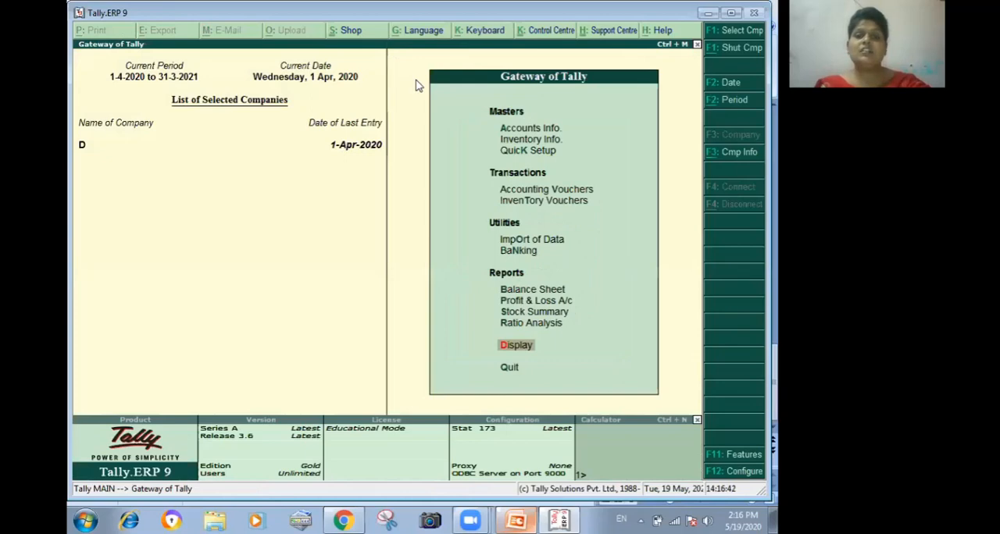